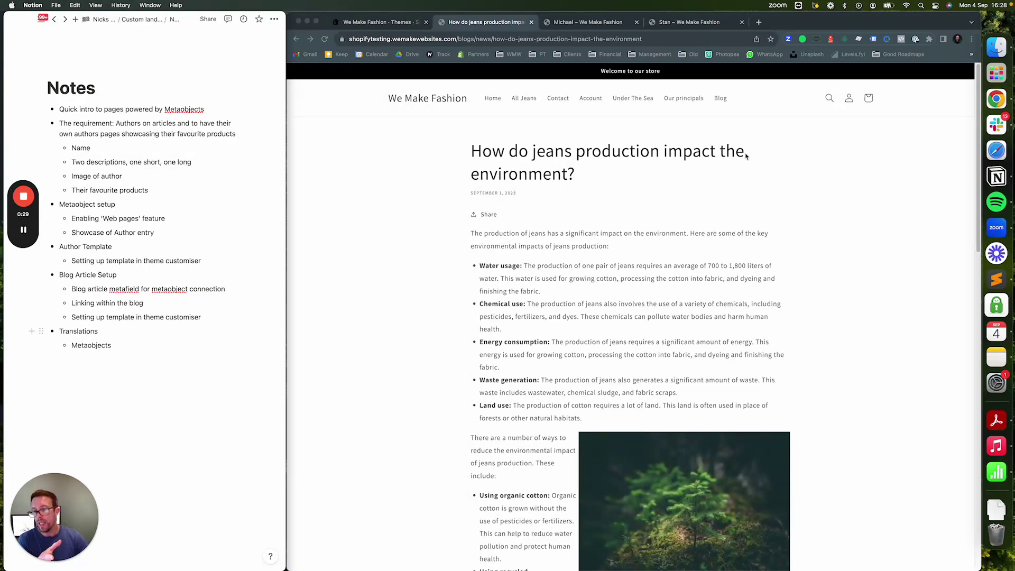
# Scroll the jeans production article down to Michael's author section and Meet The Author link.
pyautogui.scroll(-5, 725, 189)
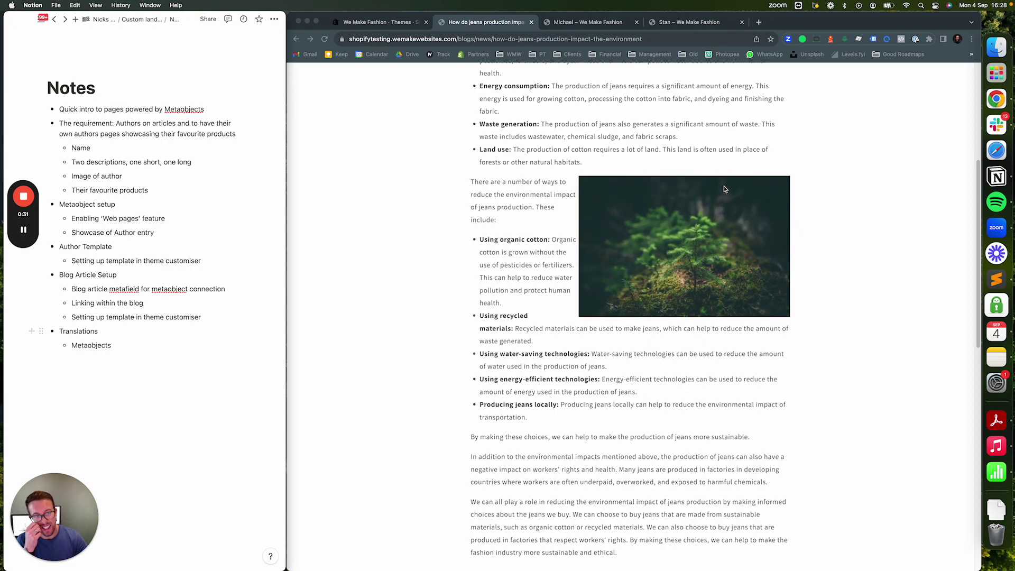
pyautogui.scroll(5, 725, 189)
pyautogui.scroll(-5, 725, 189)
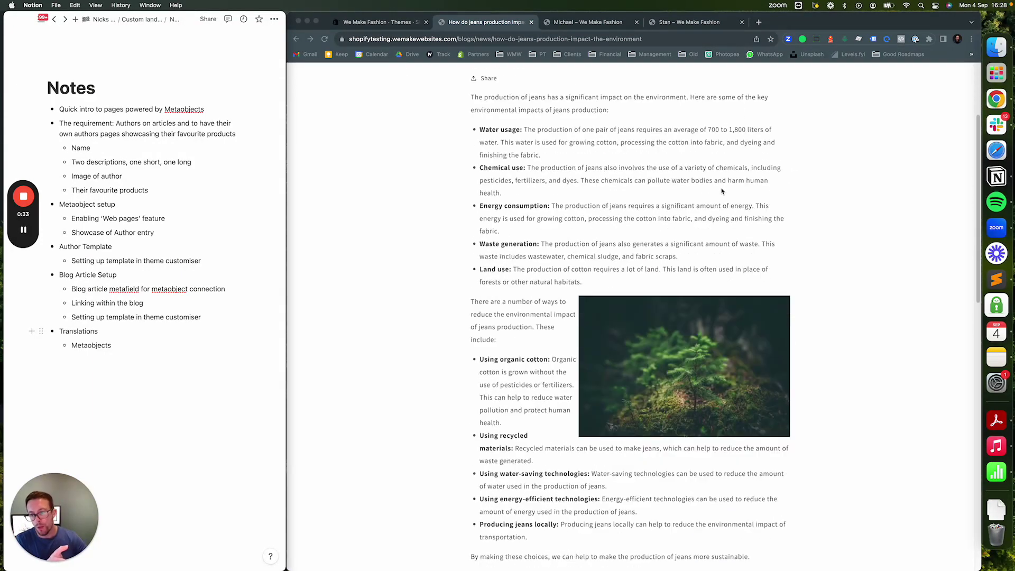
pyautogui.scroll(-6, 722, 192)
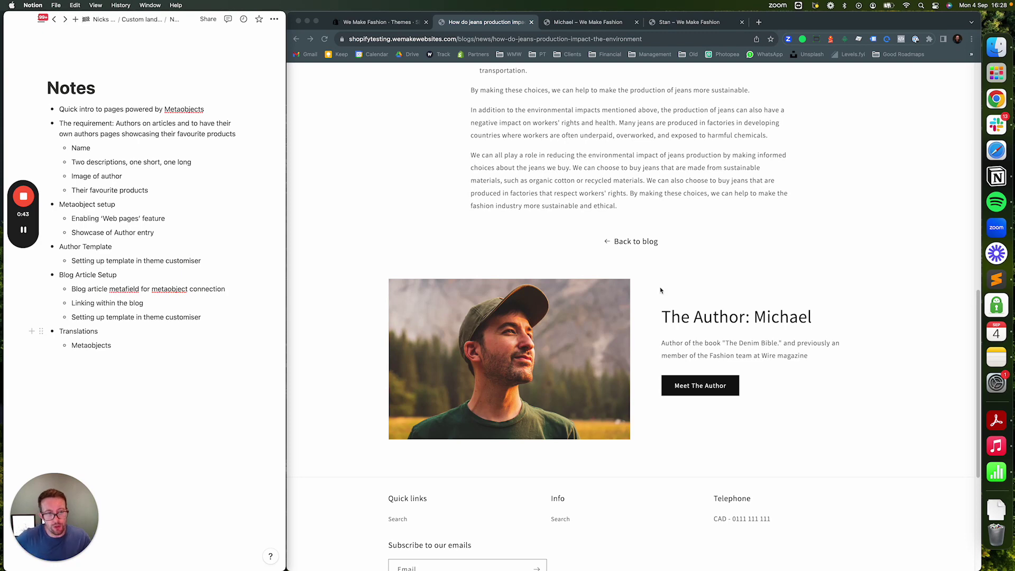
pyautogui.click(592, 23)
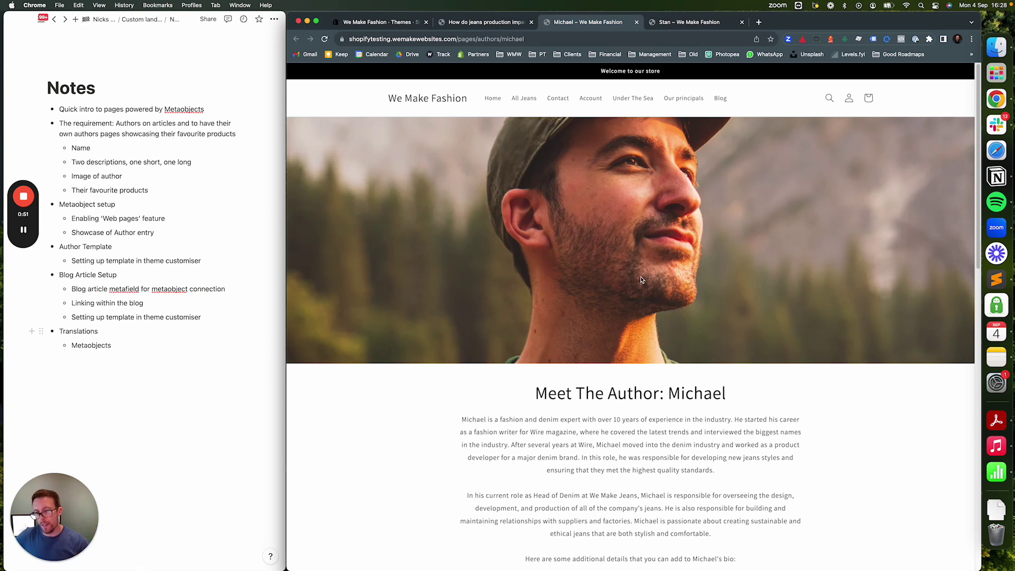
pyautogui.scroll(-1, 644, 310)
pyautogui.scroll(-2, 635, 370)
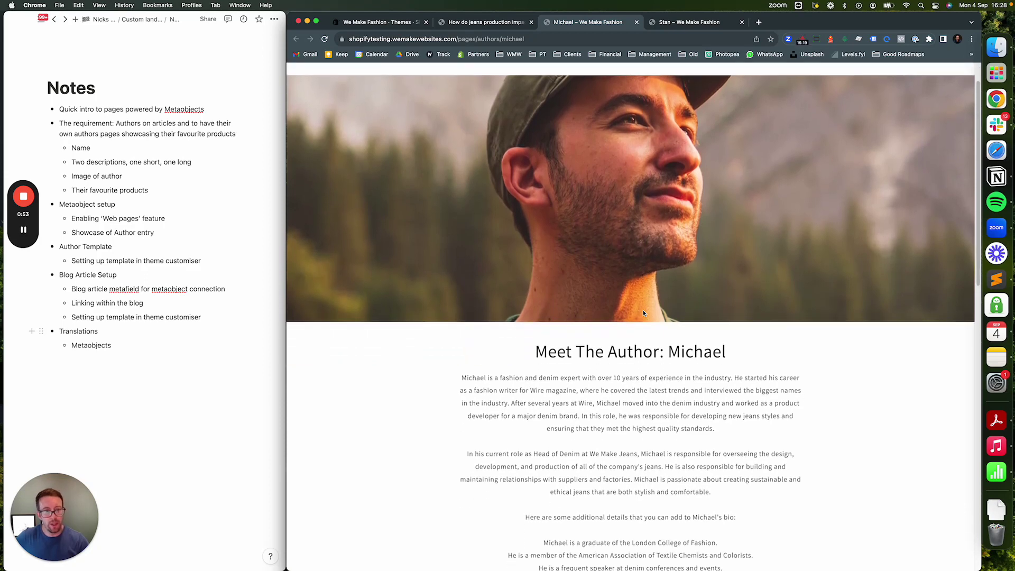
pyautogui.moveTo(578, 389); pyautogui.dragTo(655, 554)
pyautogui.click(669, 453)
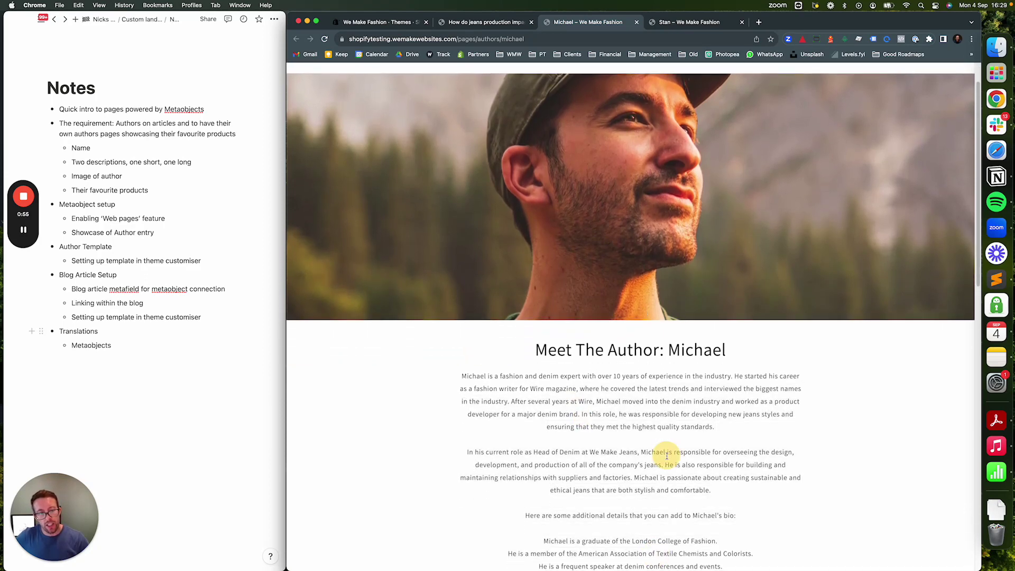
pyautogui.scroll(-5, 661, 449)
pyautogui.scroll(-1, 479, 394)
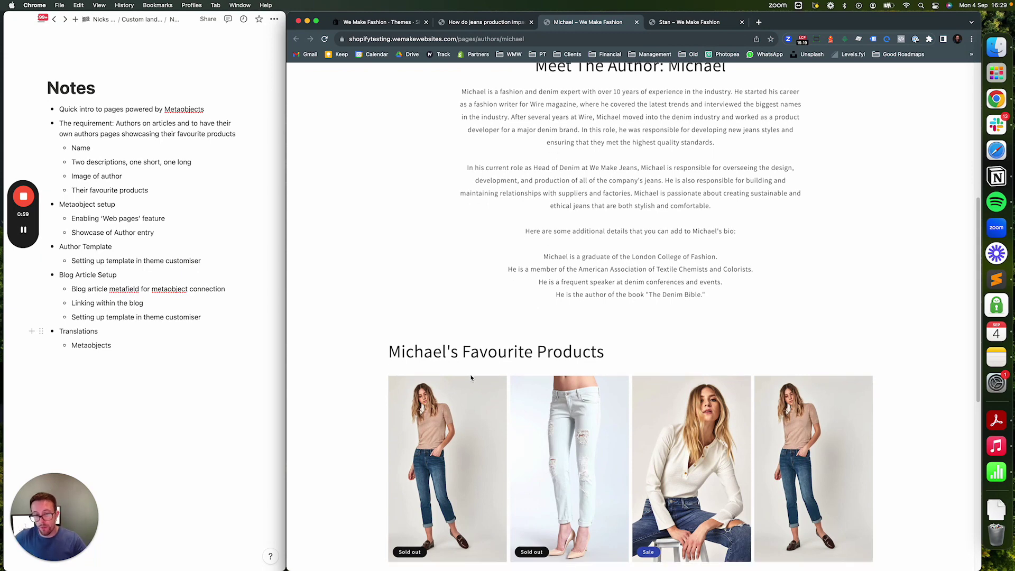
pyautogui.scroll(6, 476, 381)
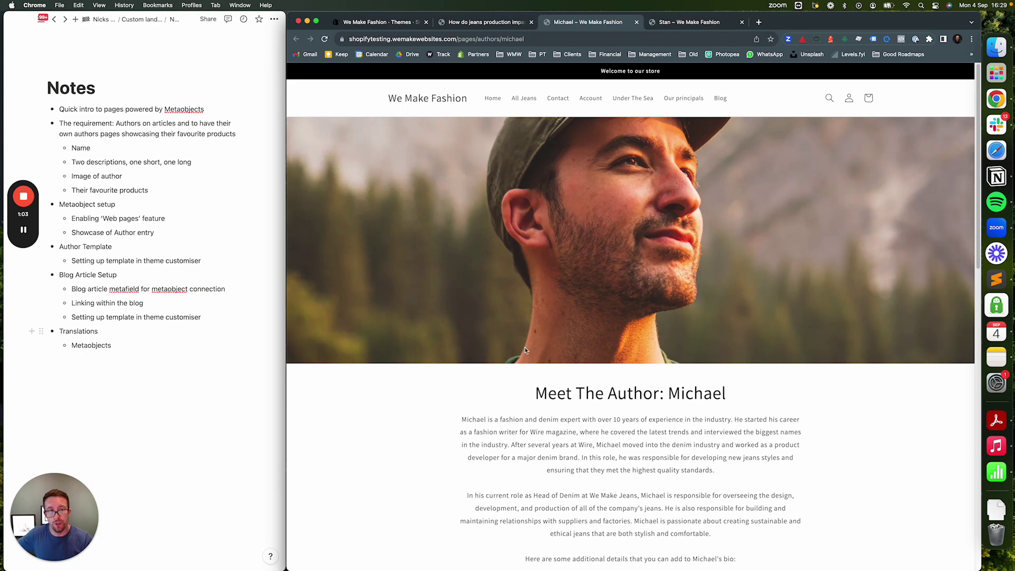
pyautogui.click(699, 25)
pyautogui.scroll(-5, 741, 273)
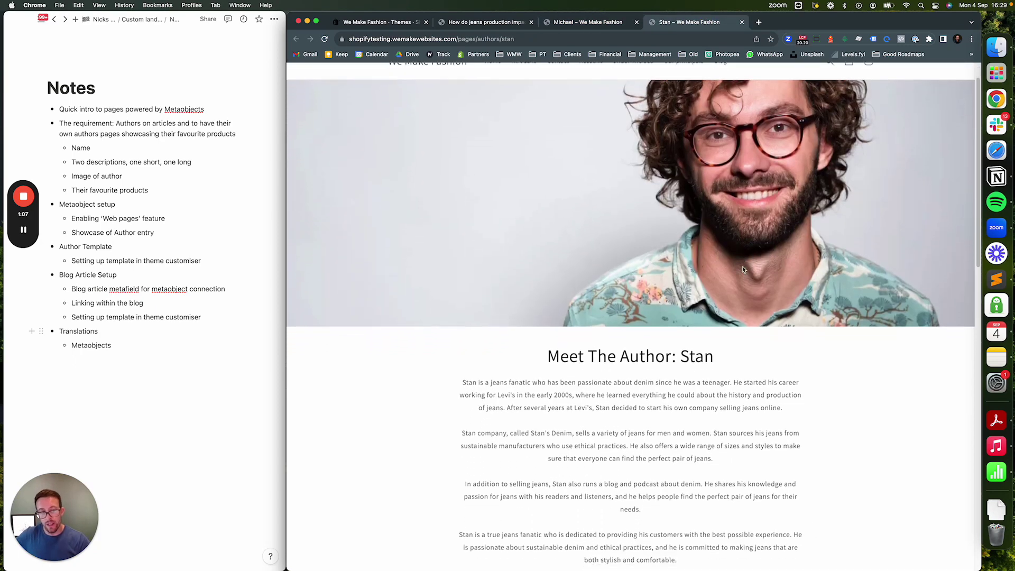
pyautogui.scroll(-5, 741, 273)
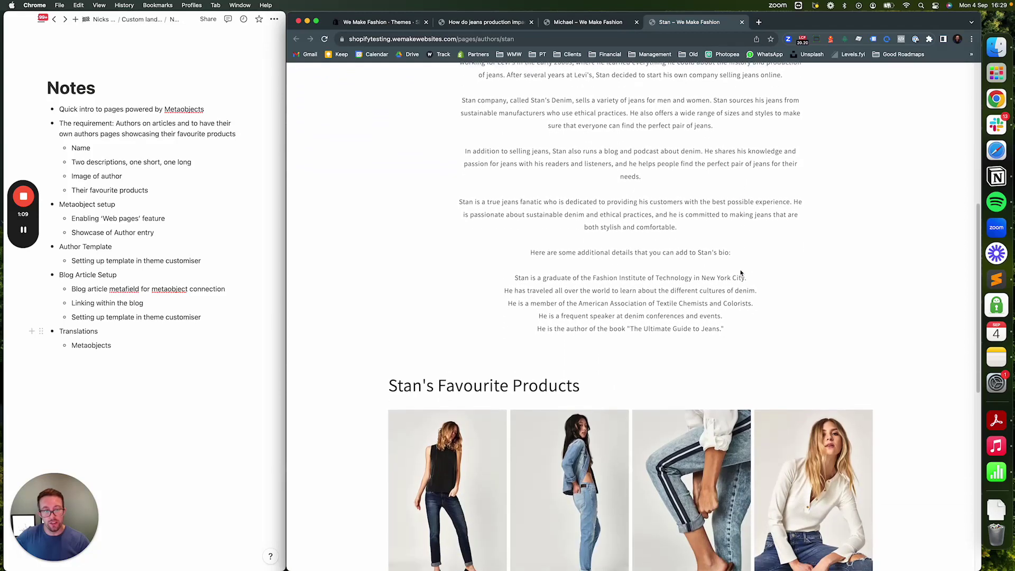
pyautogui.scroll(-2, 741, 271)
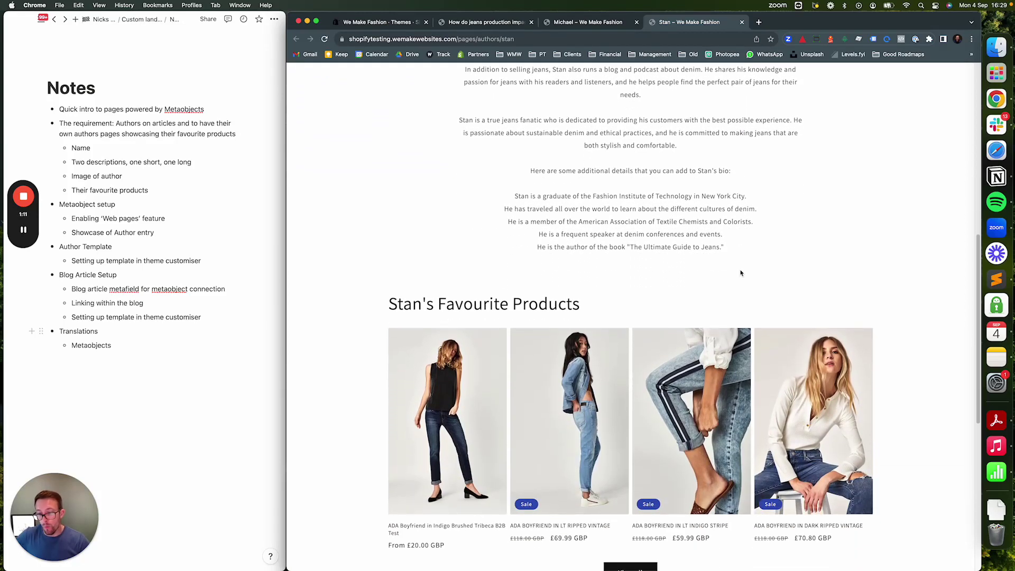
pyautogui.scroll(10, 741, 273)
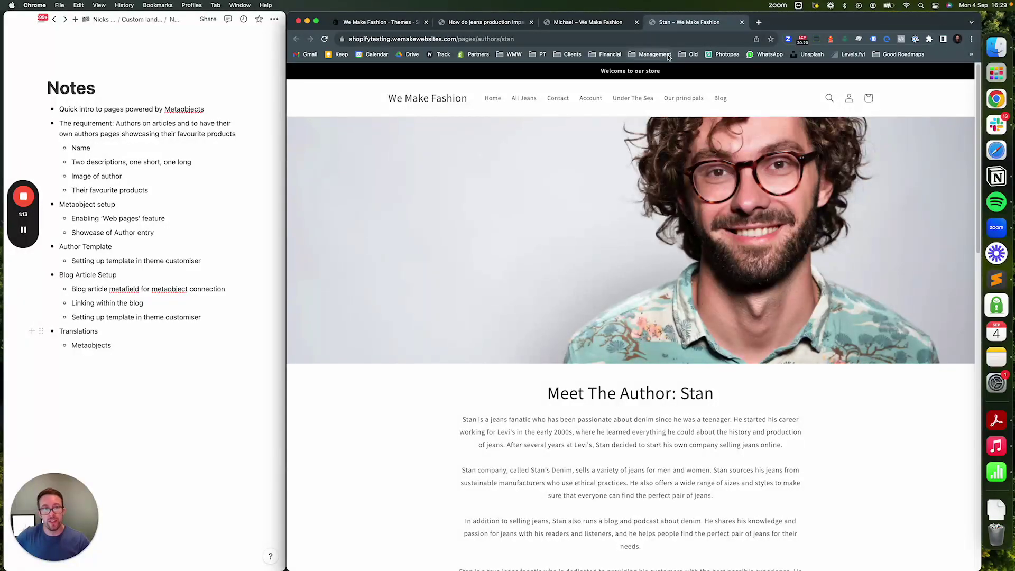
# From the blog, open The History Of Jeans article and check its Stan author section.
pyautogui.click(473, 22)
pyautogui.scroll(15, 788, 174)
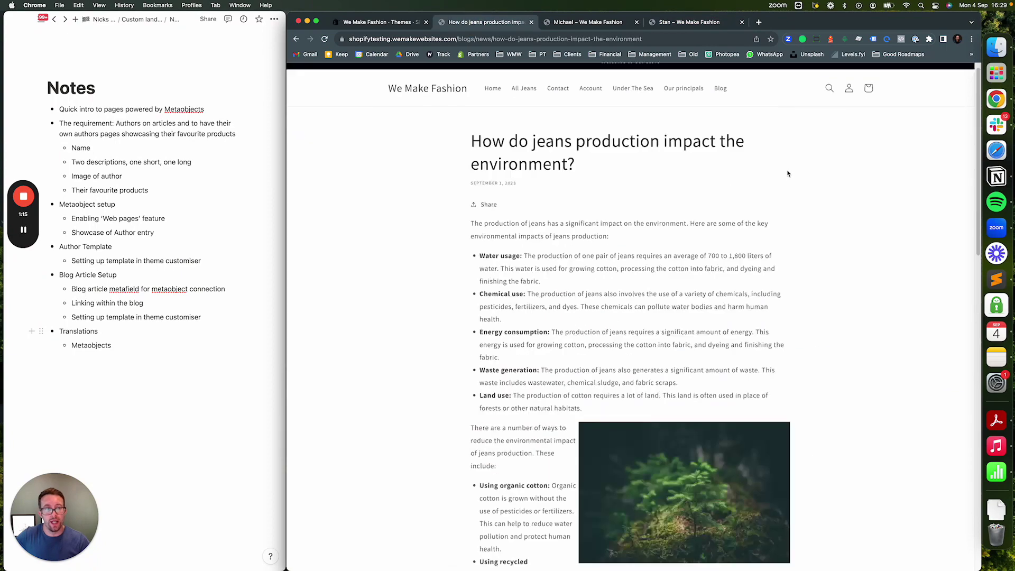
pyautogui.click(720, 98)
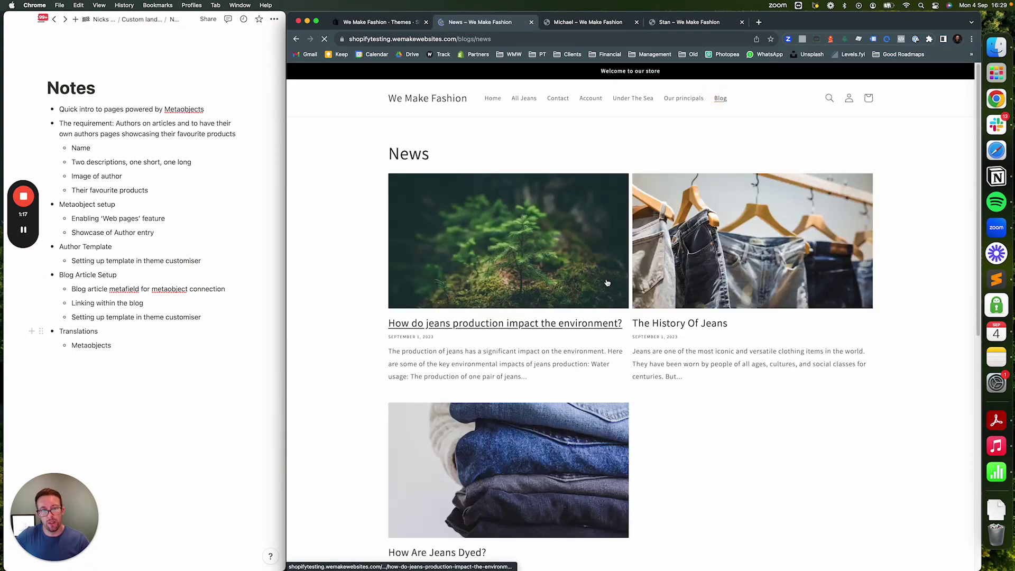
pyautogui.click(728, 236)
pyautogui.scroll(-10, 715, 281)
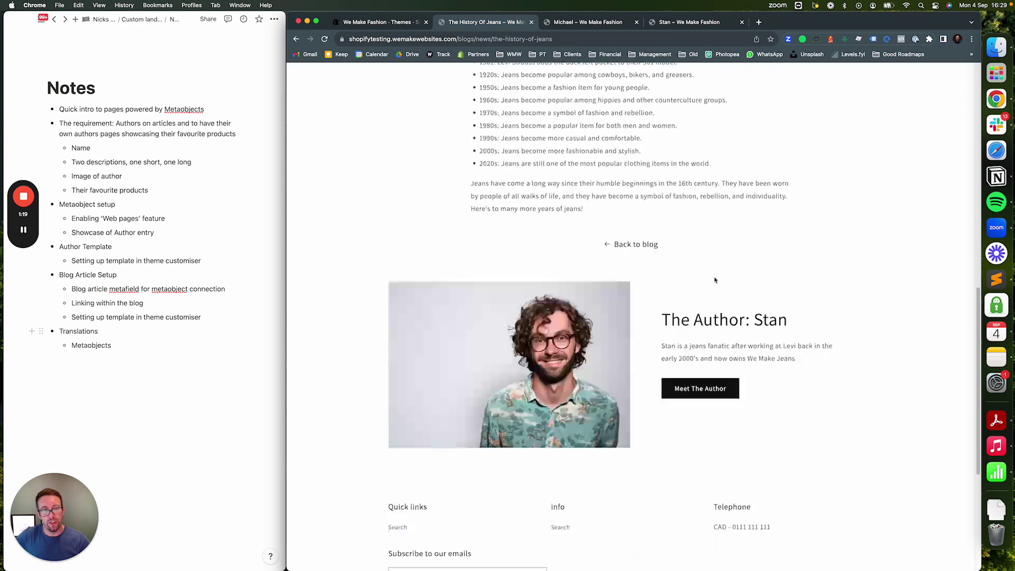
pyautogui.scroll(15, 715, 280)
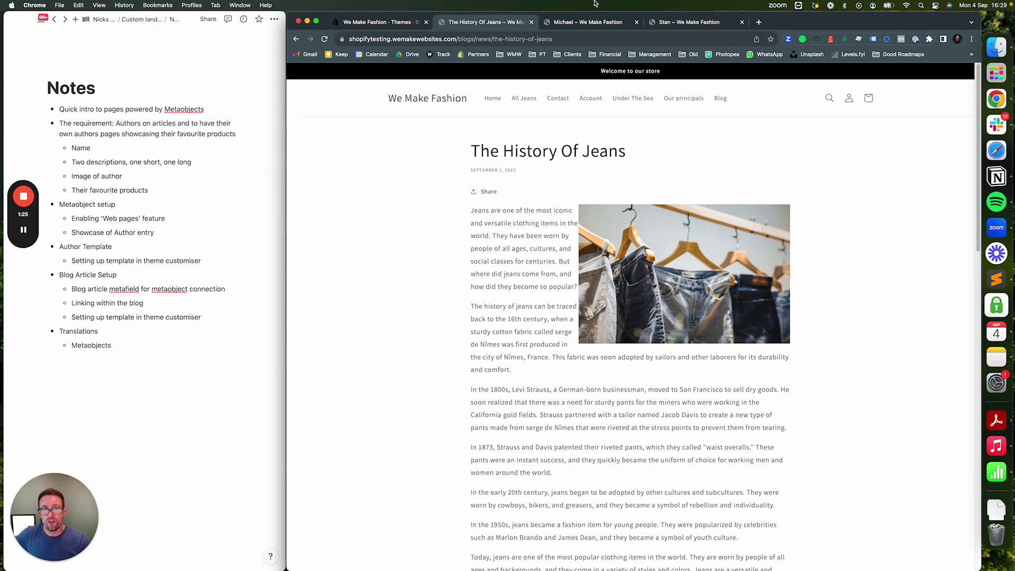
pyautogui.click(89, 123)
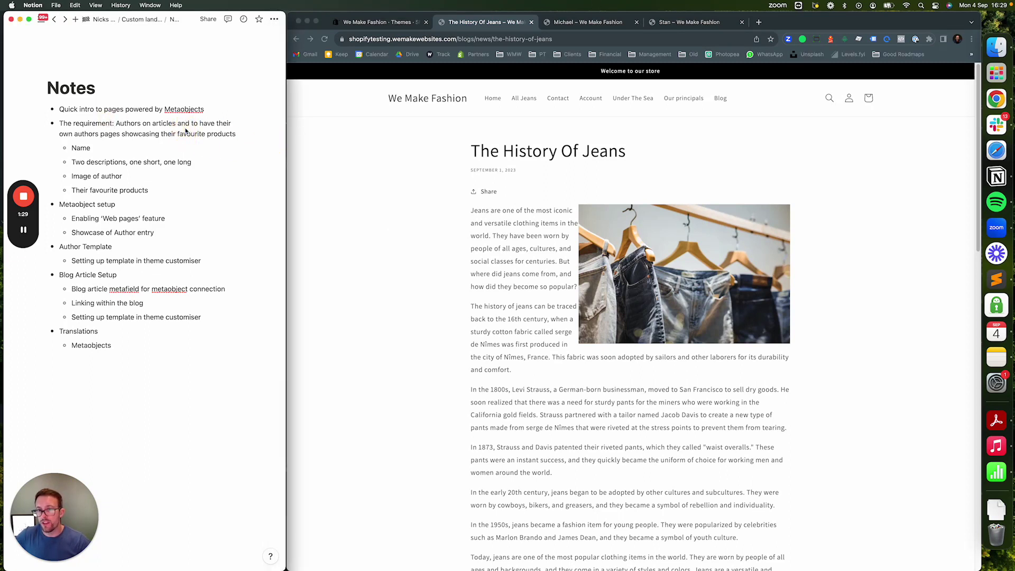
# Open the Authors metaobject definition under Custom data and review its fields and authors web pages setting.
pyautogui.click(366, 24)
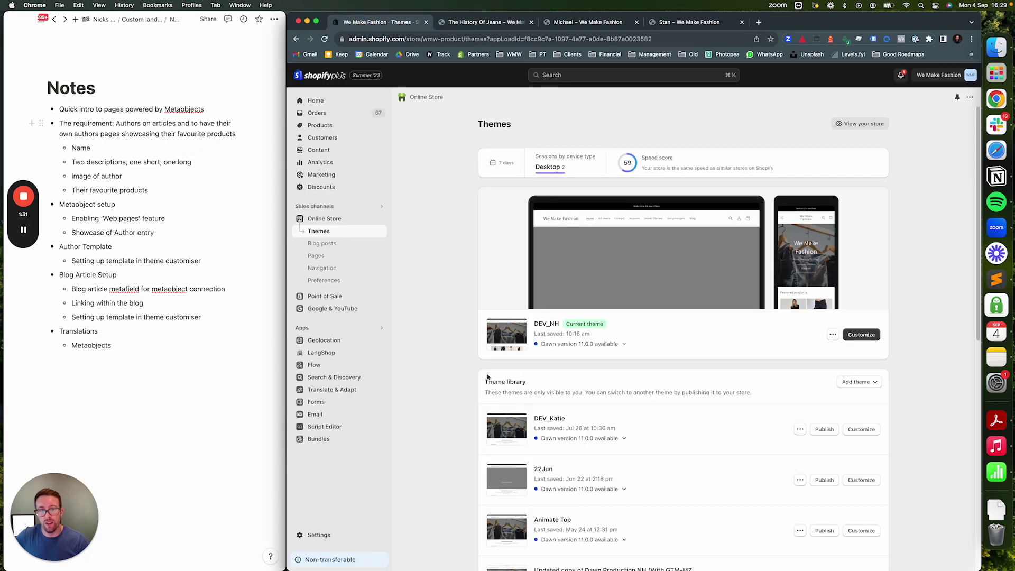
pyautogui.click(325, 535)
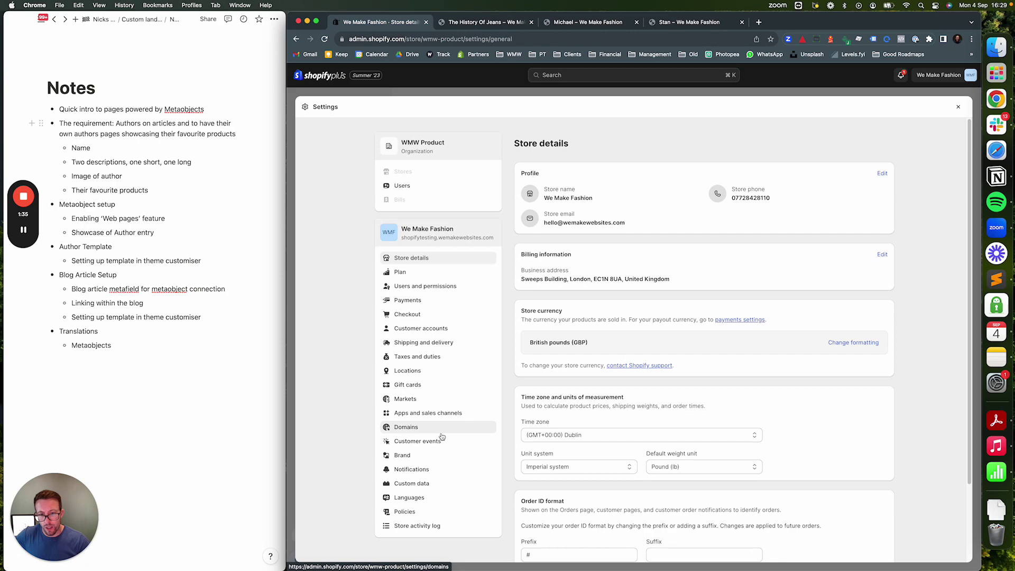
pyautogui.click(426, 483)
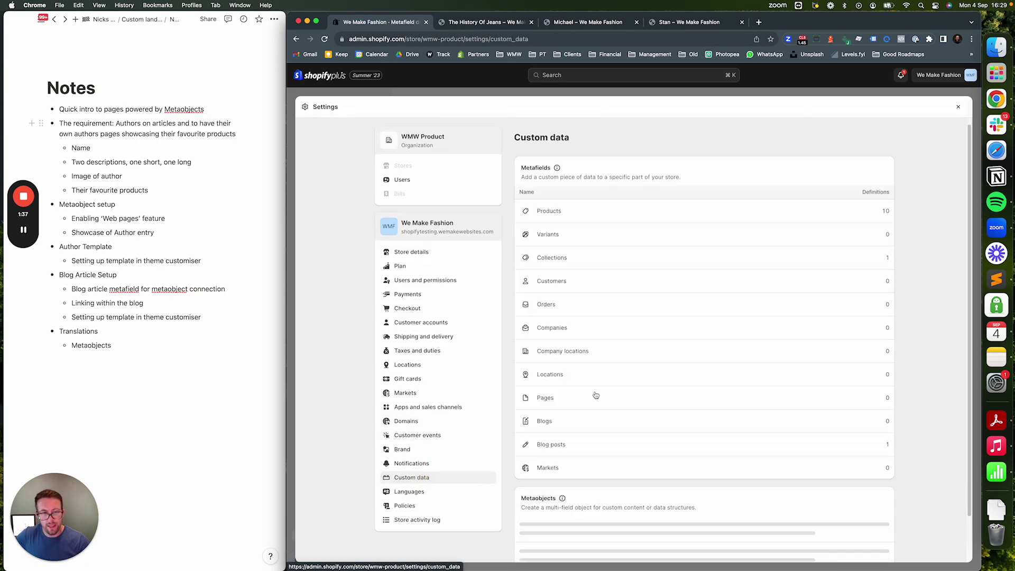
pyautogui.scroll(-3, 596, 395)
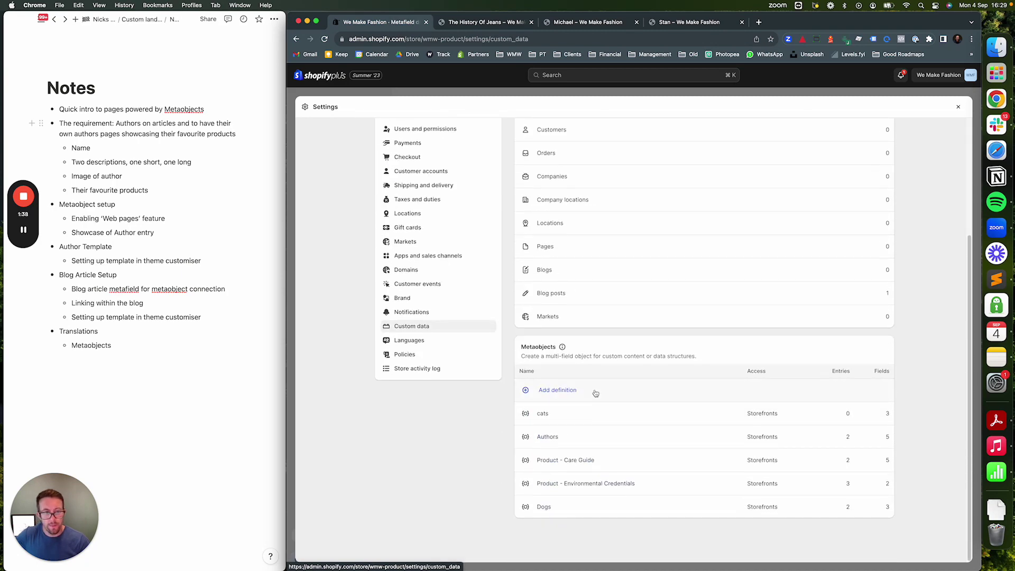
pyautogui.click(566, 439)
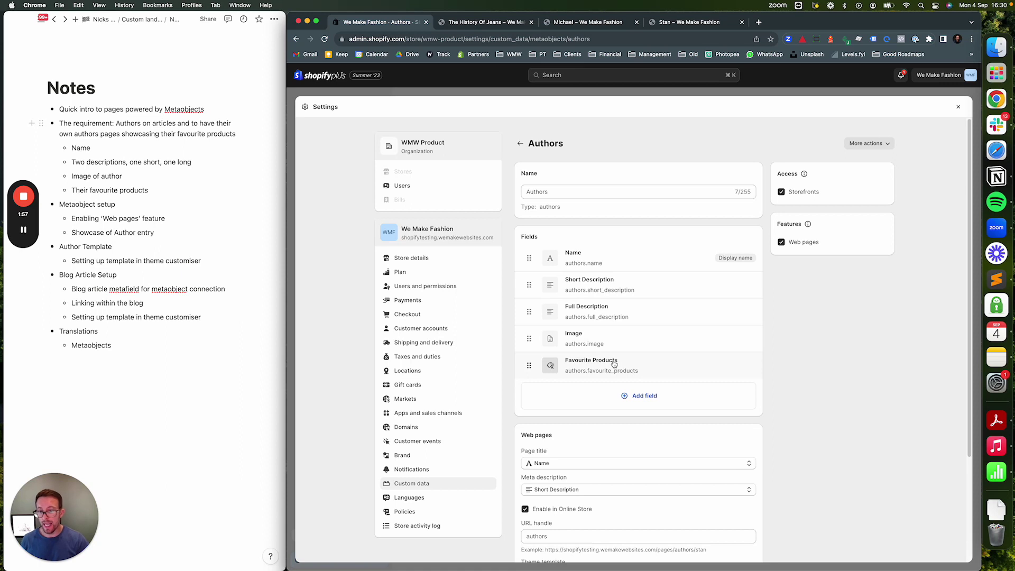
pyautogui.scroll(-1, 614, 364)
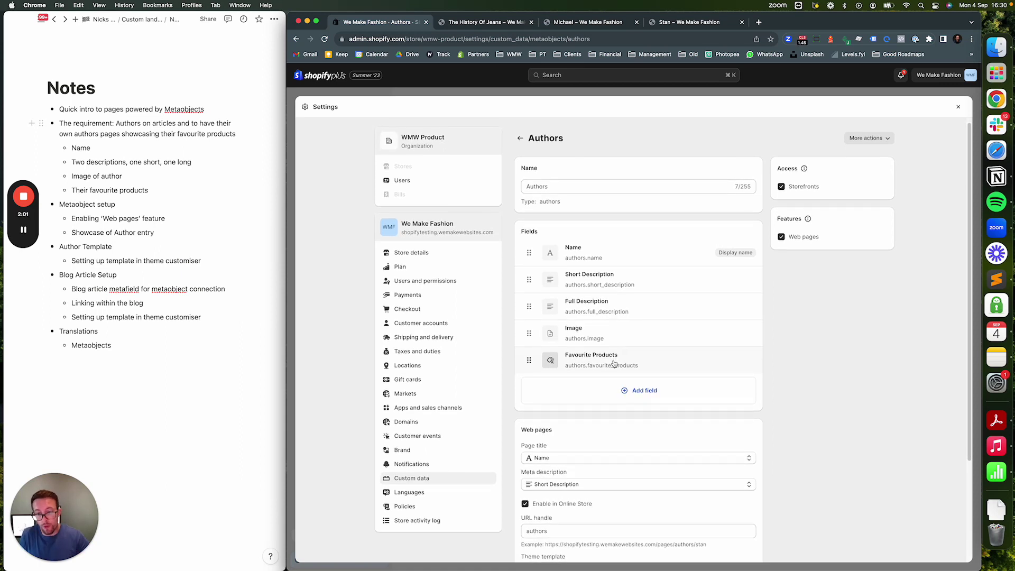
pyautogui.scroll(-3, 614, 364)
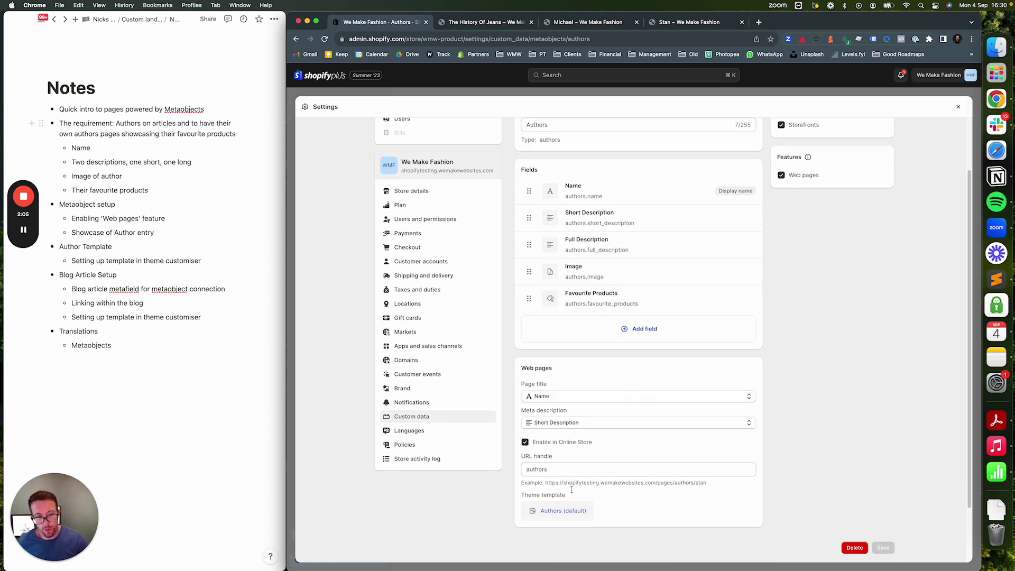
pyautogui.scroll(-3, 715, 403)
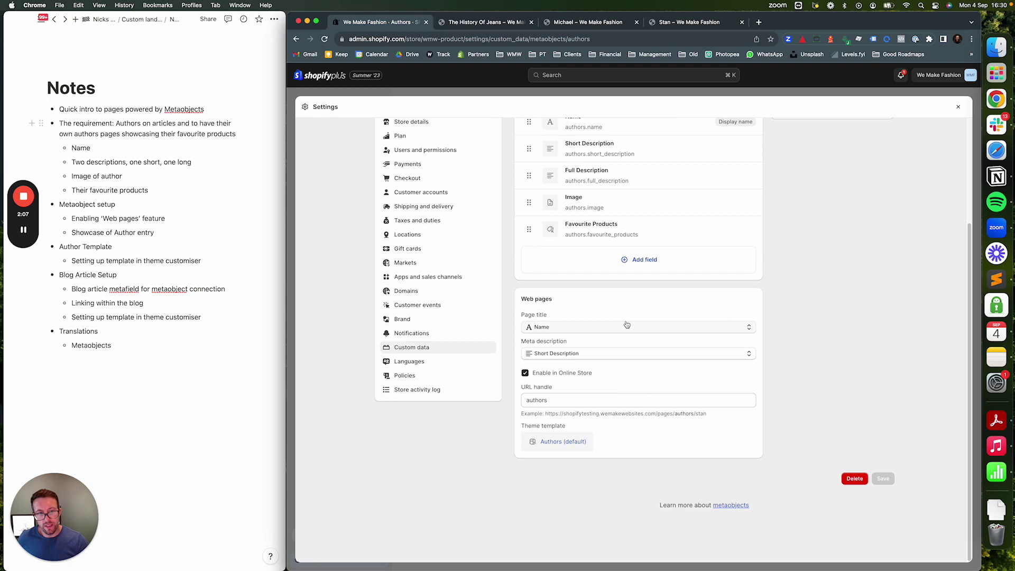
pyautogui.scroll(2, 594, 301)
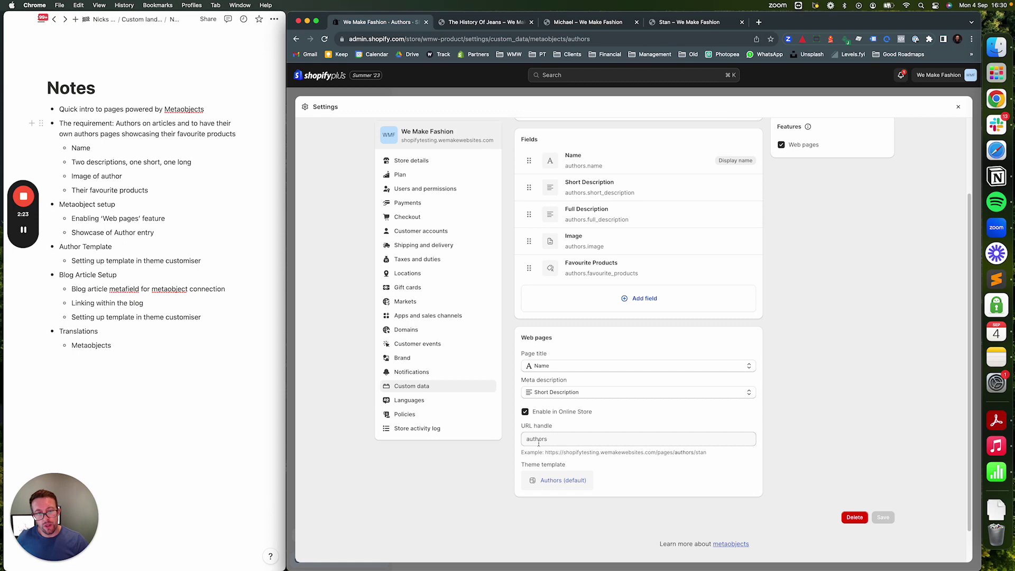
# Inspect Michael's author page address, highlighting the authors and michael parts of the URL.
pyautogui.click(586, 28)
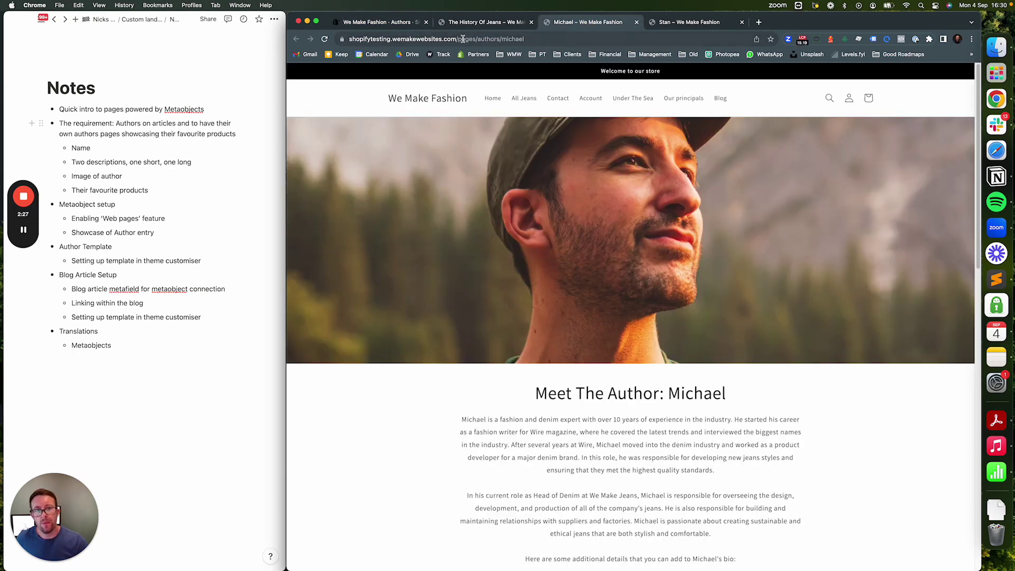
pyautogui.click(494, 38)
pyautogui.doubleClick(508, 39)
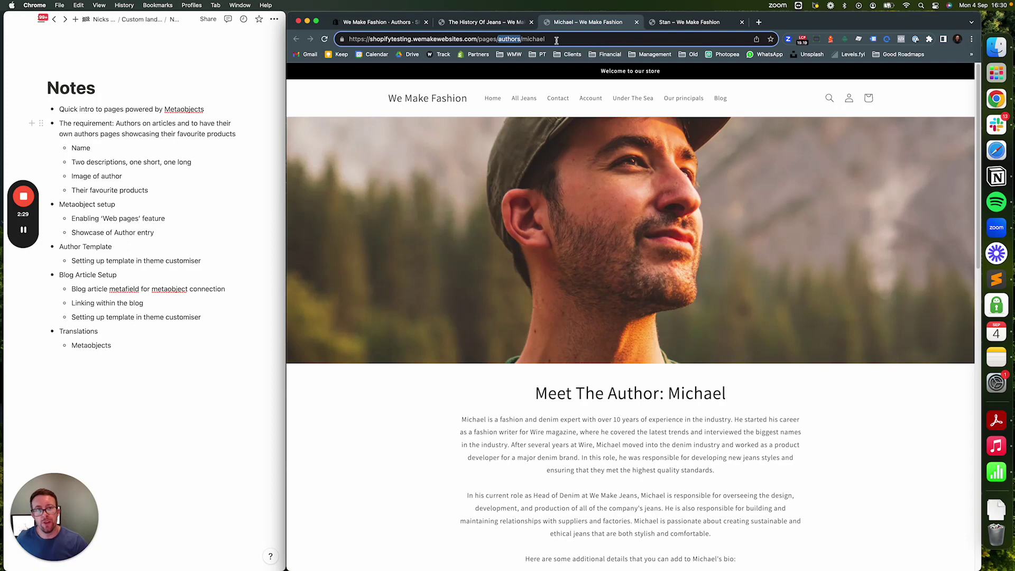
pyautogui.doubleClick(533, 39)
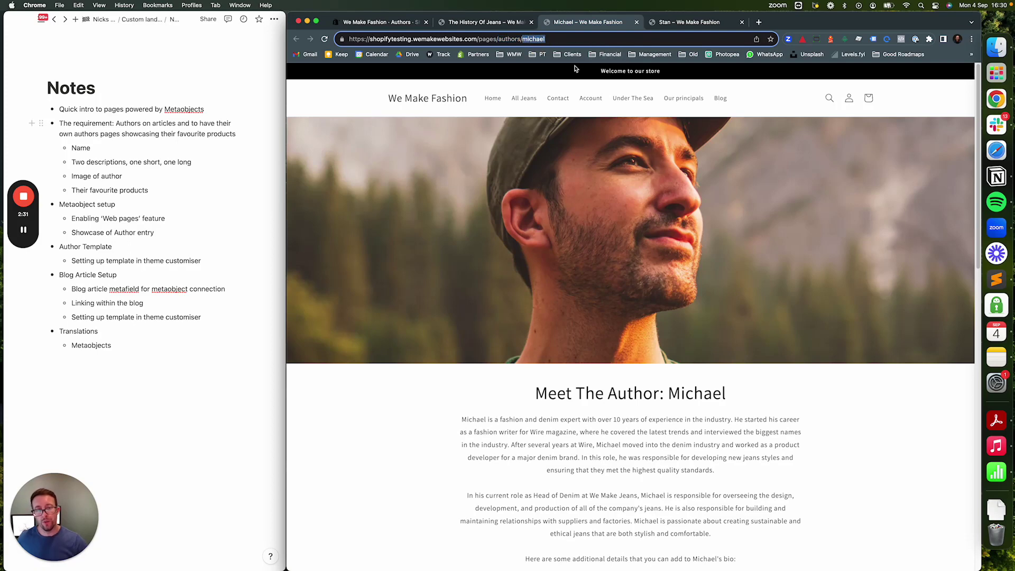
# Return to the Authors definition settings and open the options for its entries.
pyautogui.click(458, 25)
pyautogui.click(375, 23)
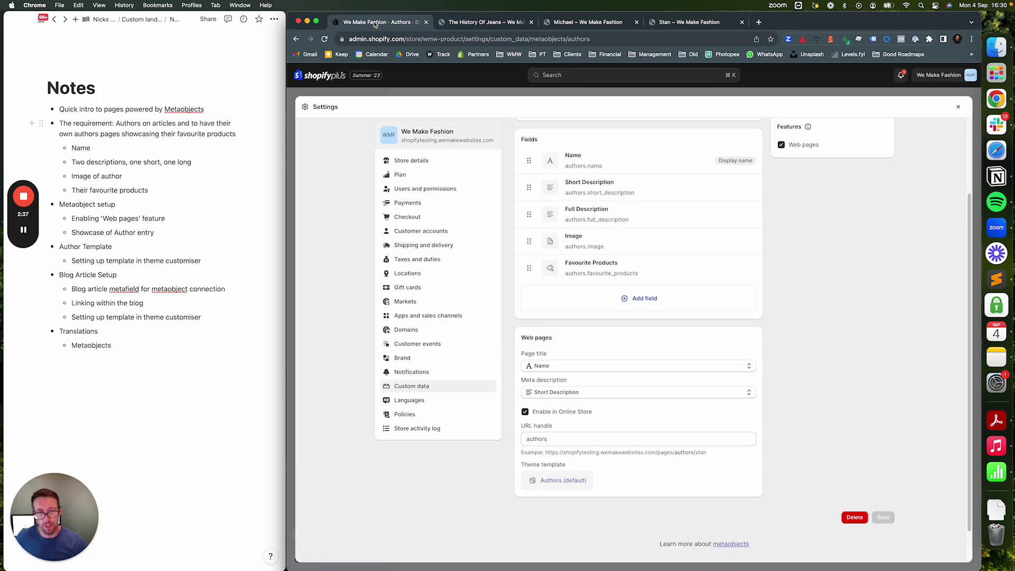
pyautogui.scroll(1, 646, 432)
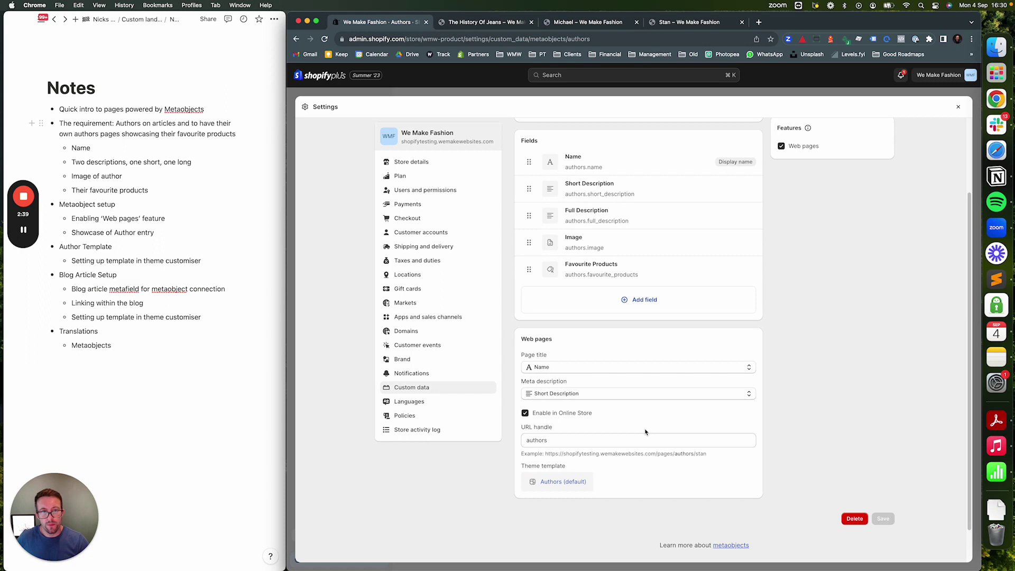
pyautogui.scroll(4, 645, 432)
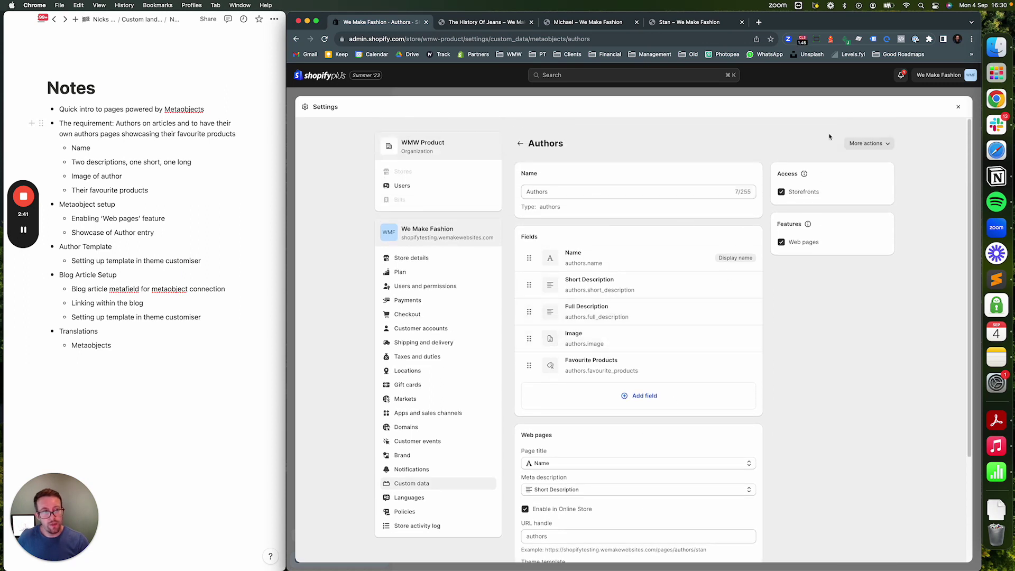
pyautogui.click(868, 143)
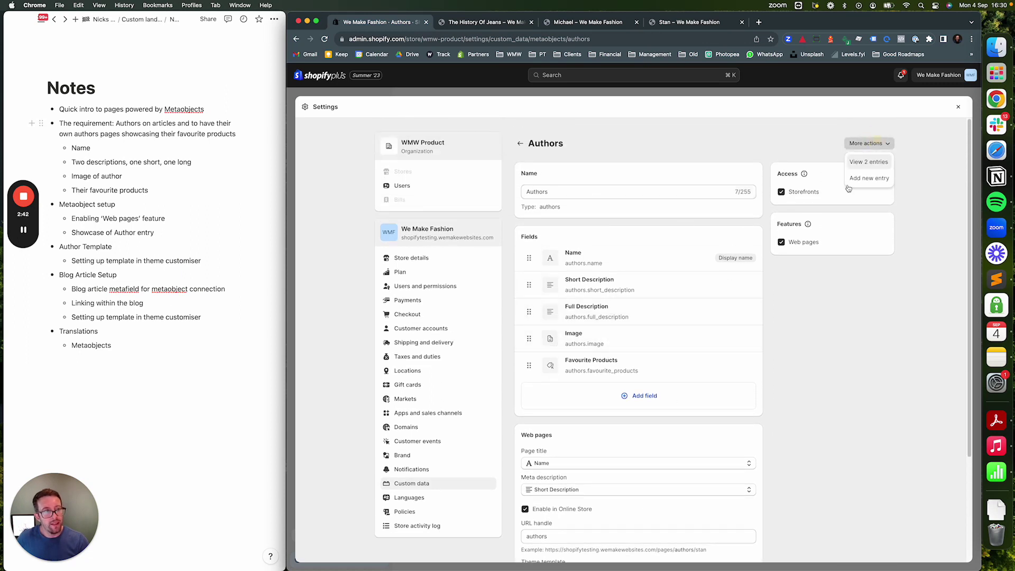
# Open Stan's Authors entry and review his name, short and full descriptions, image and favourite products.
pyautogui.click(869, 162)
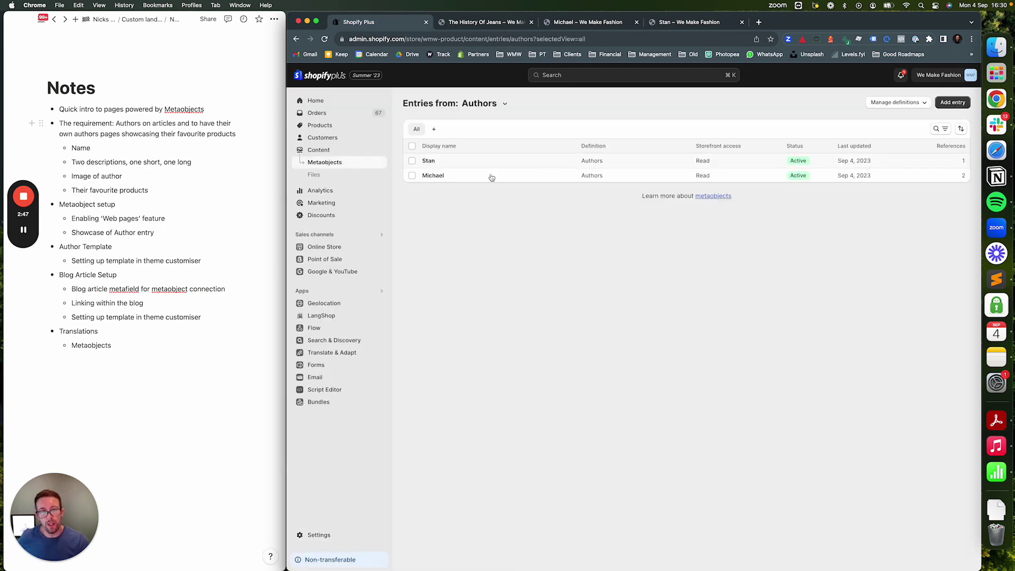
pyautogui.click(494, 161)
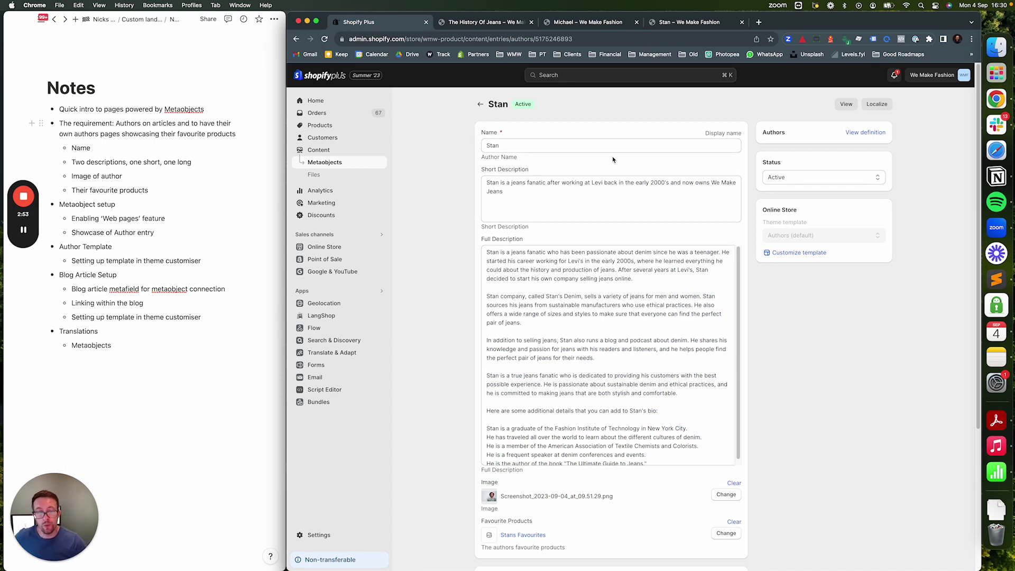
pyautogui.scroll(-1, 613, 160)
pyautogui.click(524, 142)
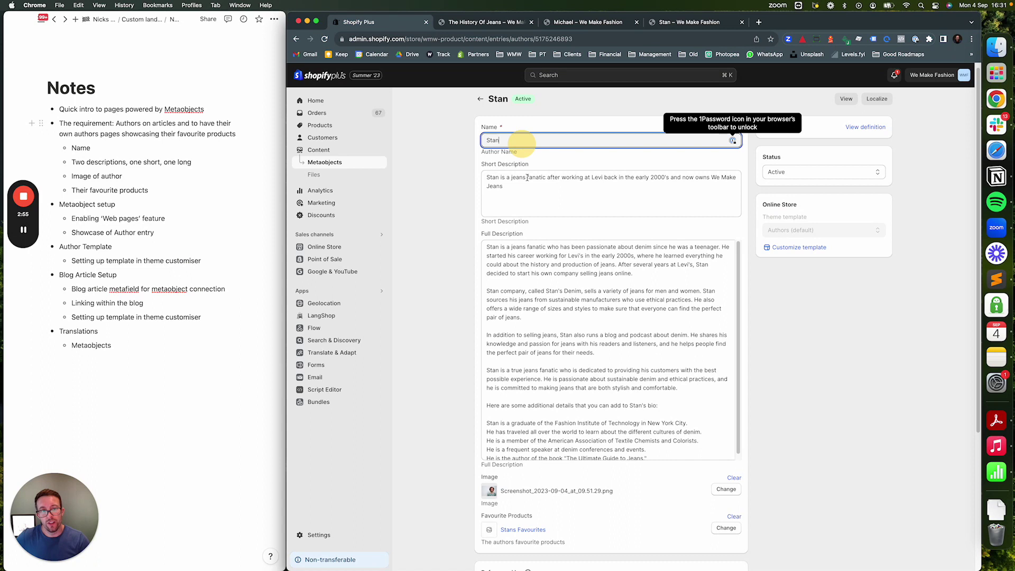
pyautogui.click(530, 190)
pyautogui.click(540, 248)
pyautogui.scroll(-1, 540, 248)
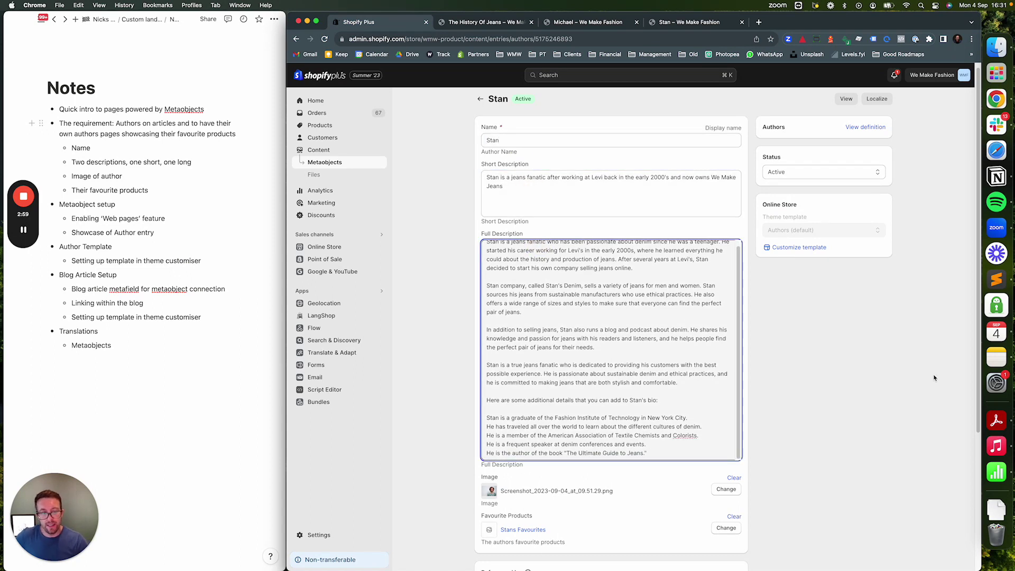
pyautogui.scroll(-3, 932, 381)
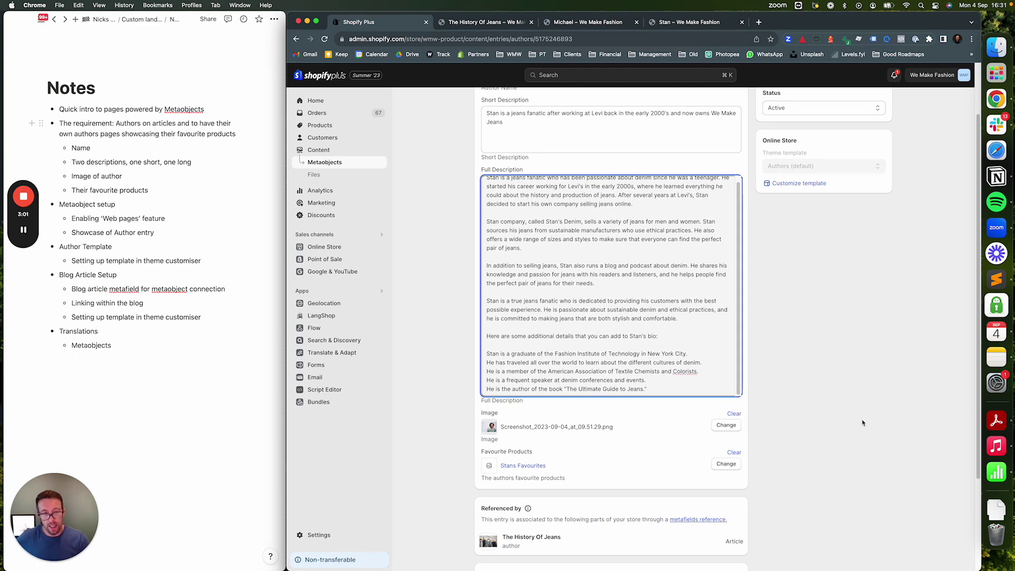
pyautogui.scroll(-1, 814, 404)
pyautogui.scroll(-4, 813, 404)
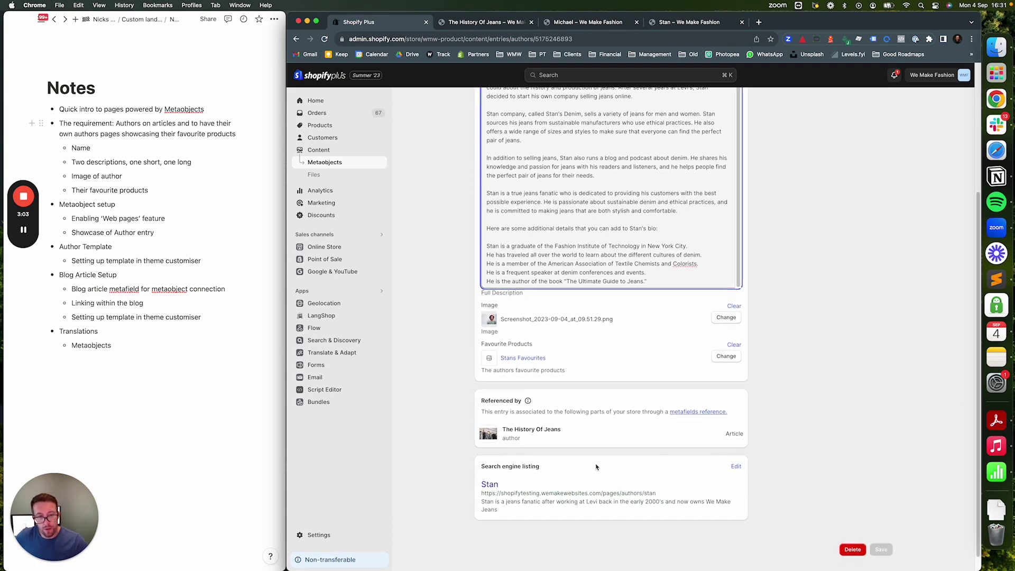
# Check Stan's search engine listing URL handle, leaving it unchanged.
pyautogui.click(736, 468)
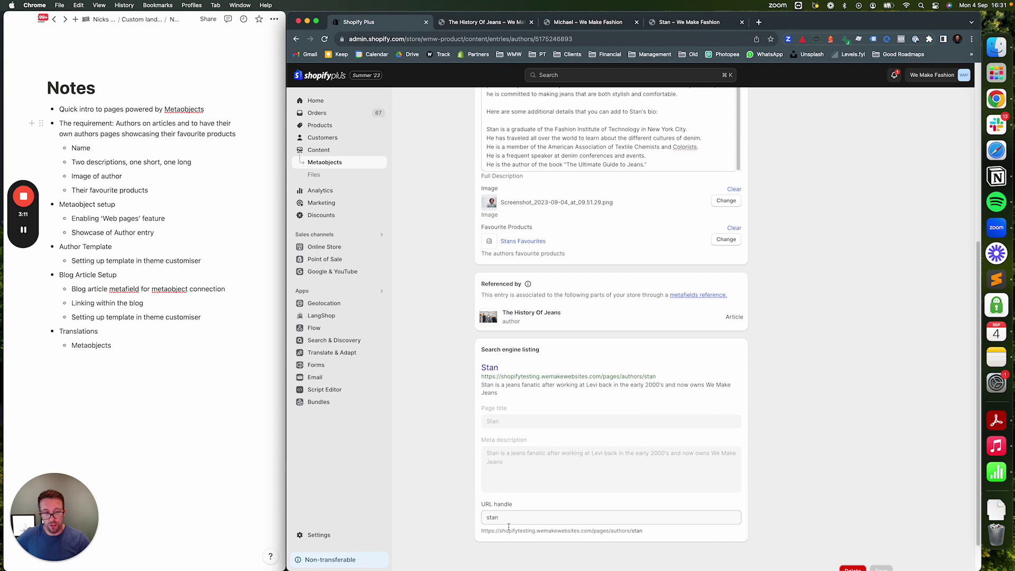
pyautogui.doubleClick(497, 518)
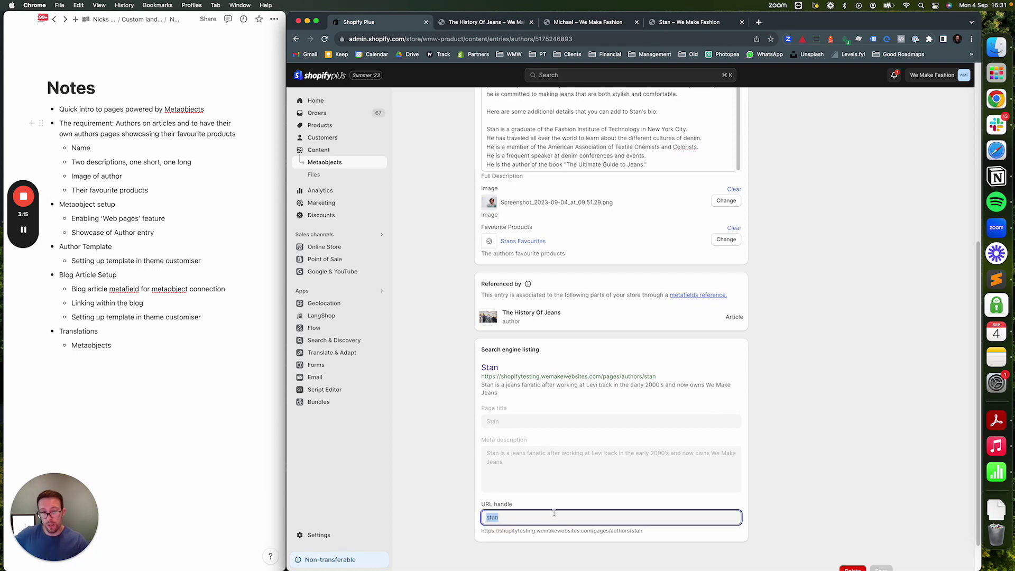
pyautogui.click(843, 331)
pyautogui.scroll(5, 843, 331)
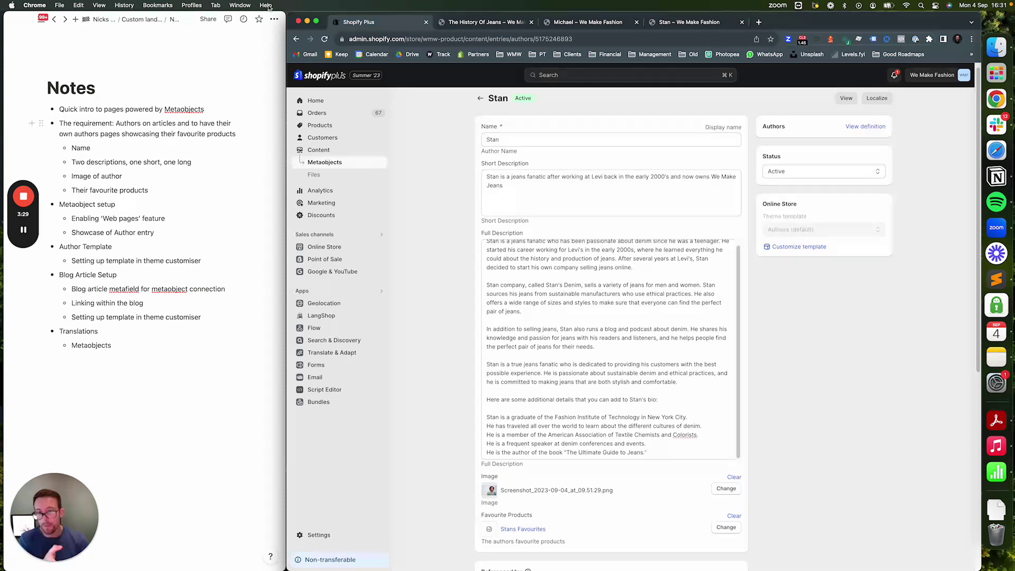
# Open the DEV_NH theme in the editor, glancing at Michael's live author page.
pyautogui.click(342, 247)
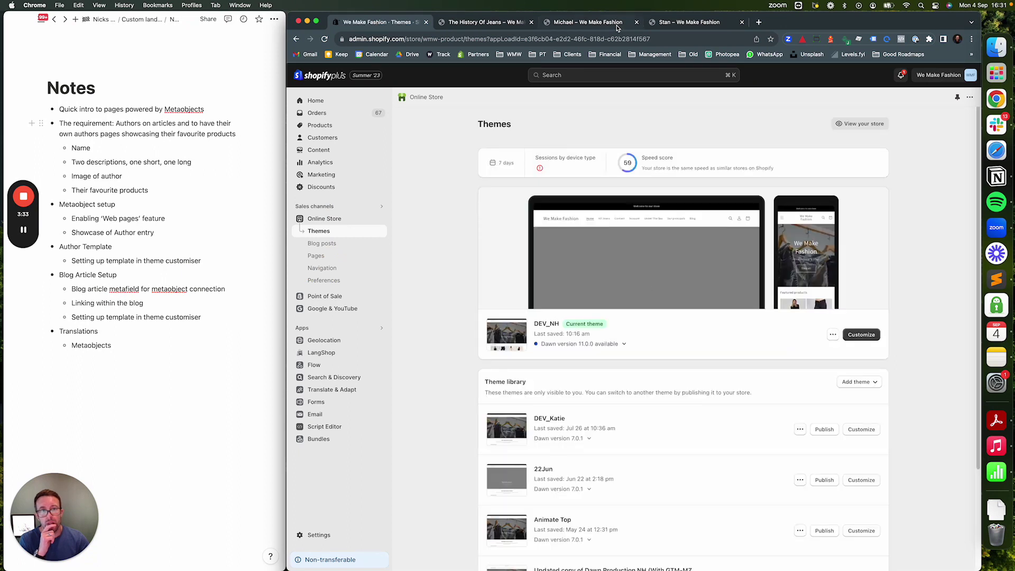
pyautogui.click(859, 338)
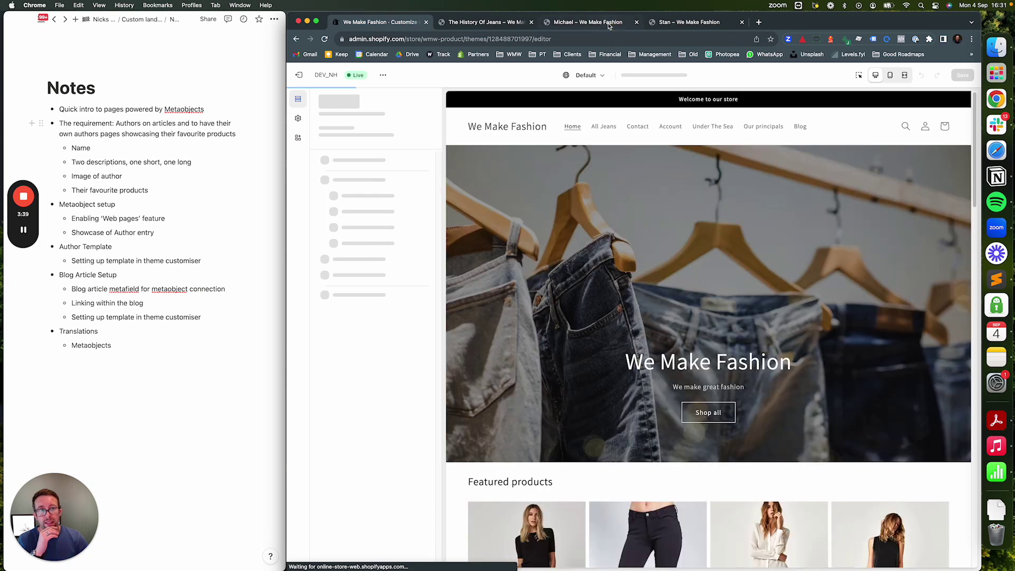
pyautogui.click(592, 22)
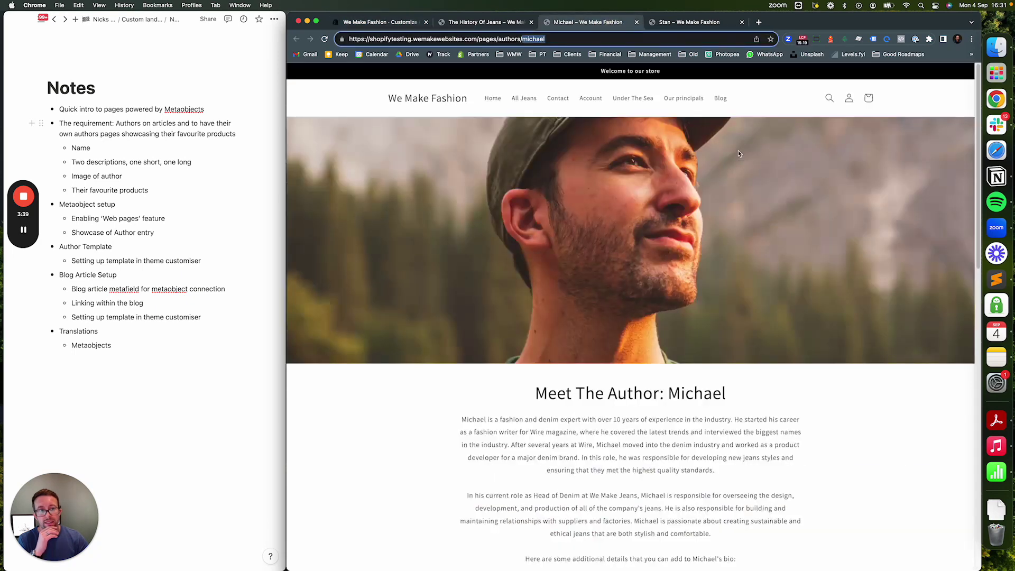
pyautogui.click(362, 24)
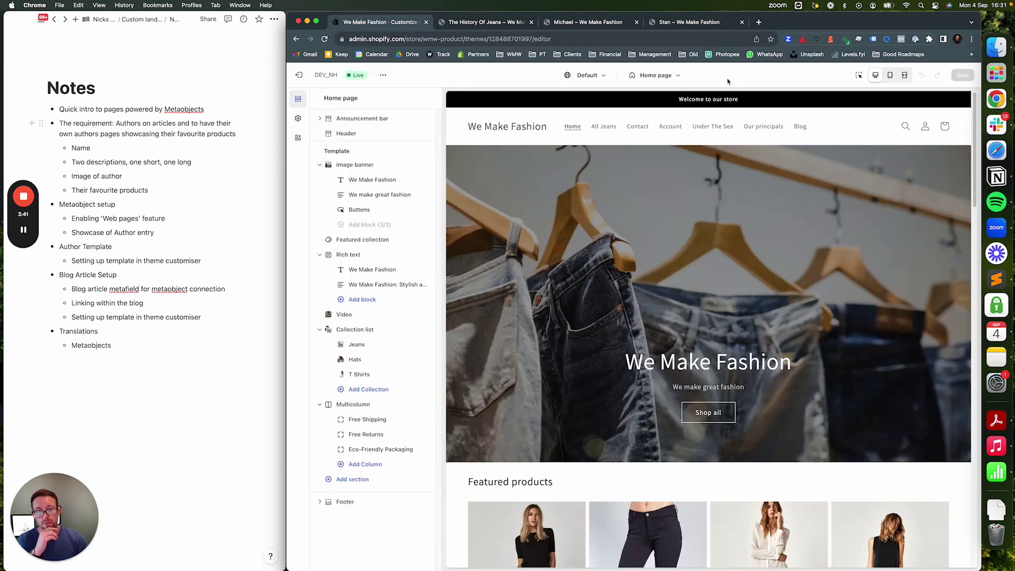
# Switch the editor to the Authors (default) template.
pyautogui.click(665, 77)
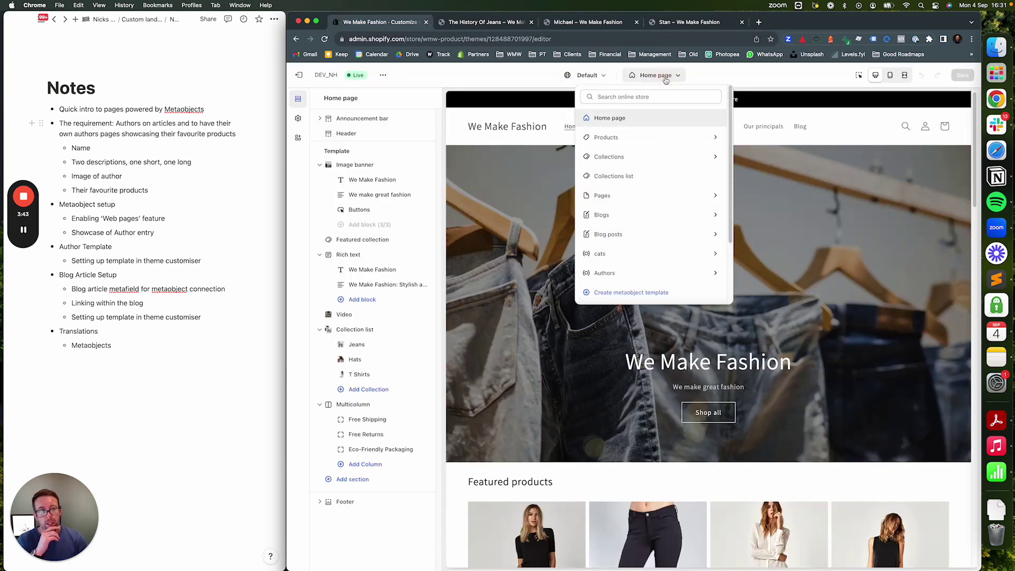
pyautogui.click(631, 274)
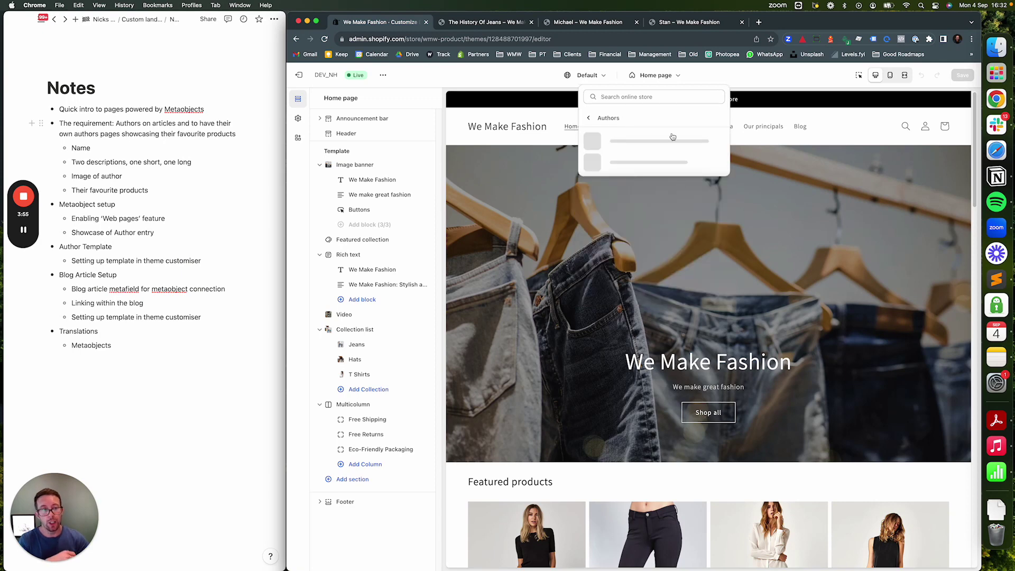
pyautogui.click(648, 145)
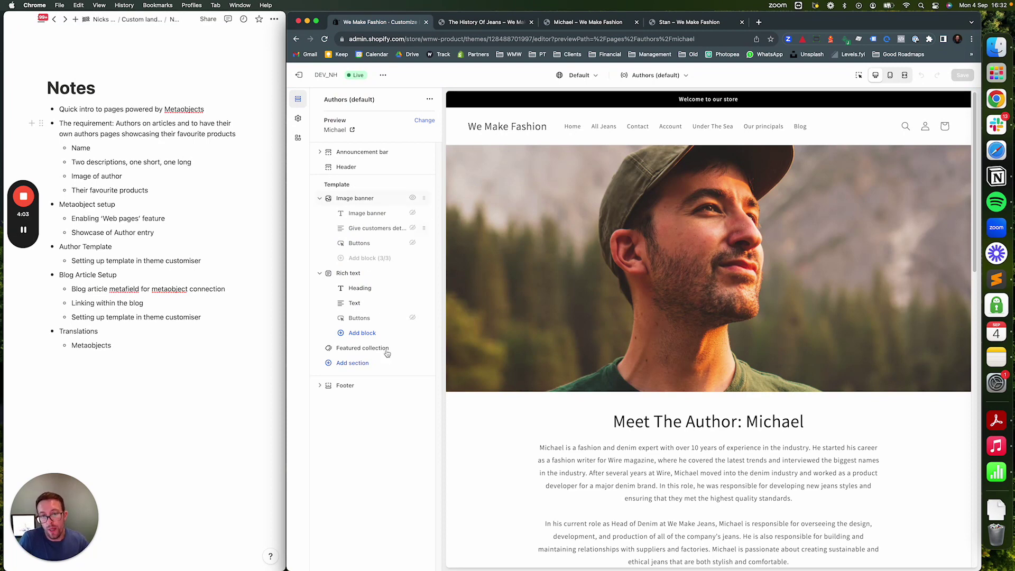
# Look at the Image banner section's image options, then go back to the section list.
pyautogui.click(373, 199)
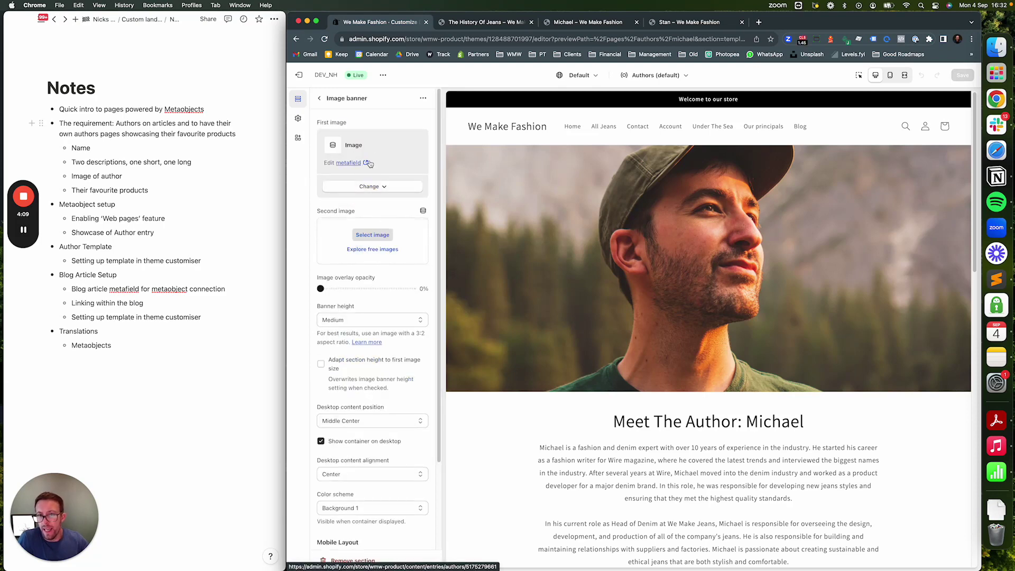
pyautogui.click(387, 187)
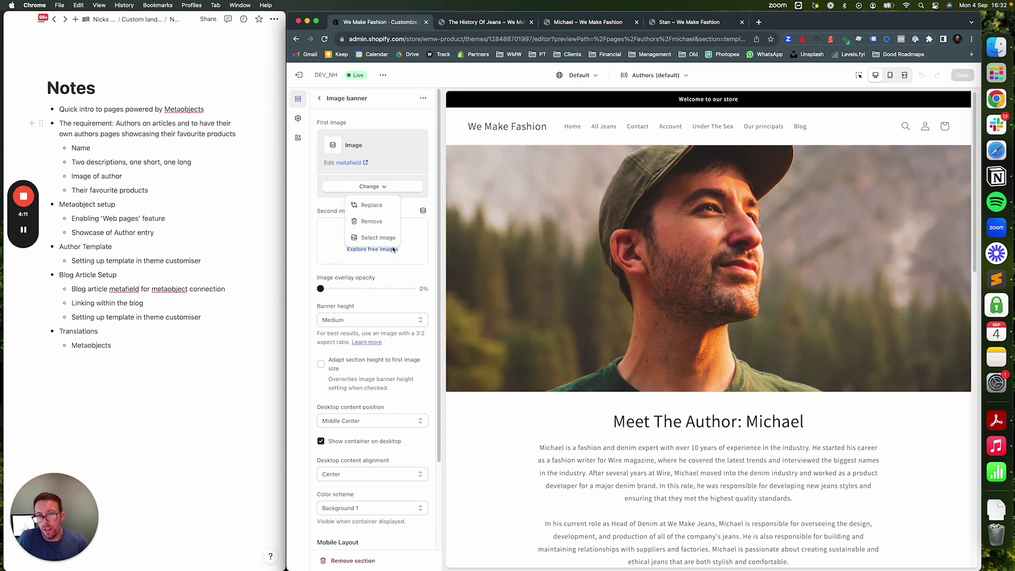
pyautogui.click(321, 100)
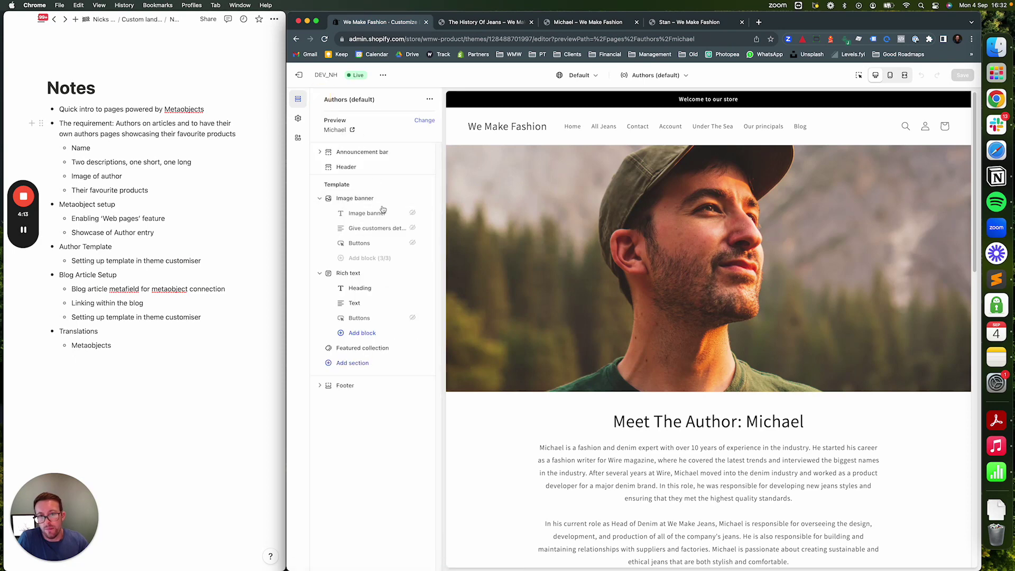
# Add an Image with text section to the Authors template and open its settings.
pyautogui.scroll(-10, 804, 374)
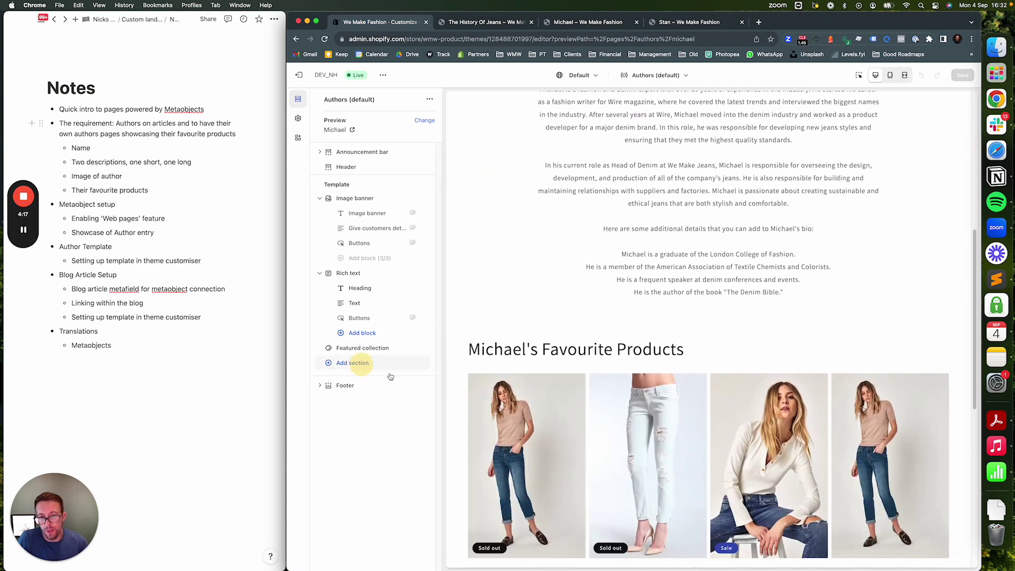
pyautogui.click(352, 363)
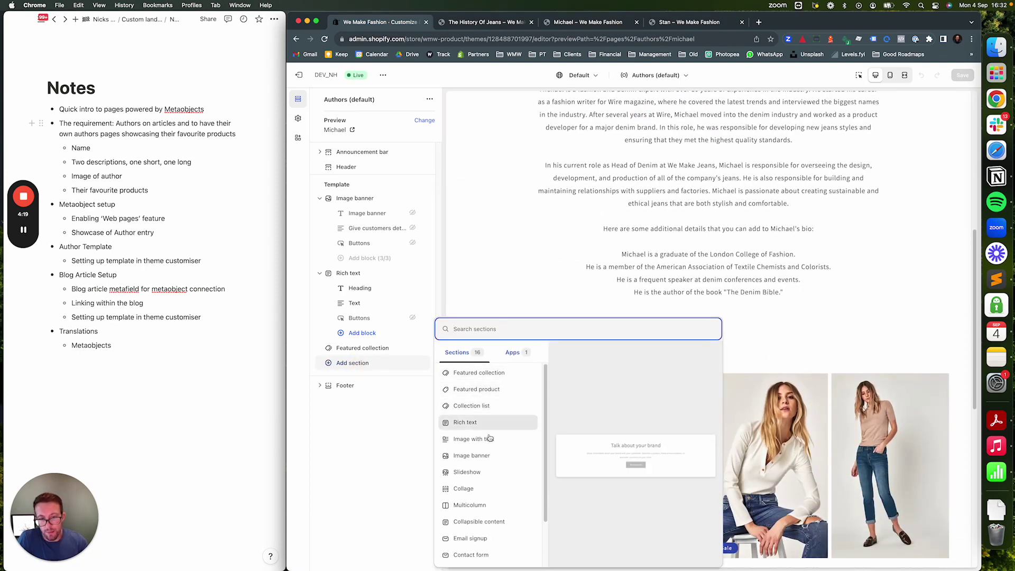
pyautogui.press('Escape')
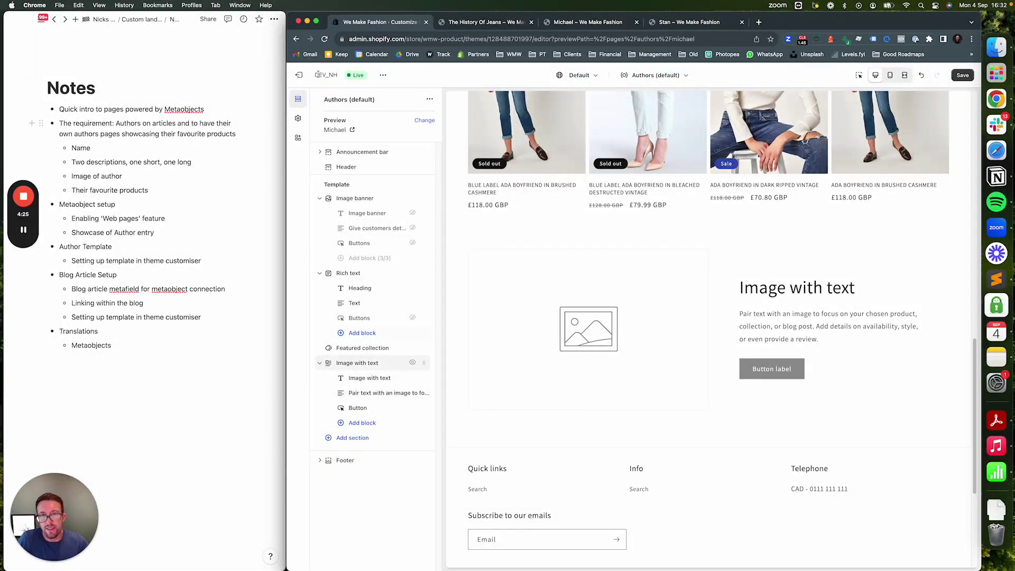
pyautogui.moveTo(288, 15); pyautogui.dragTo(121, 5)
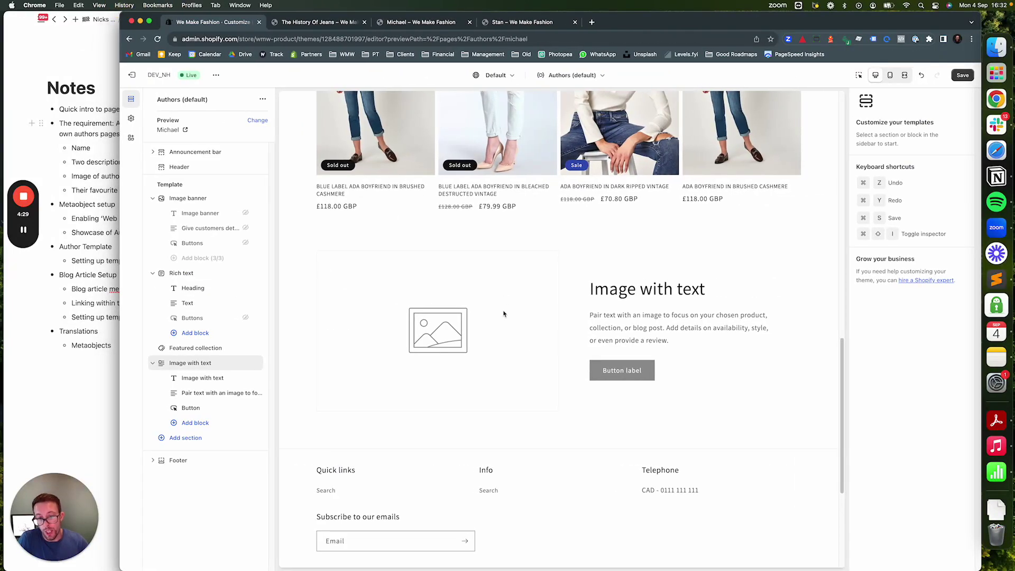
pyautogui.click(205, 364)
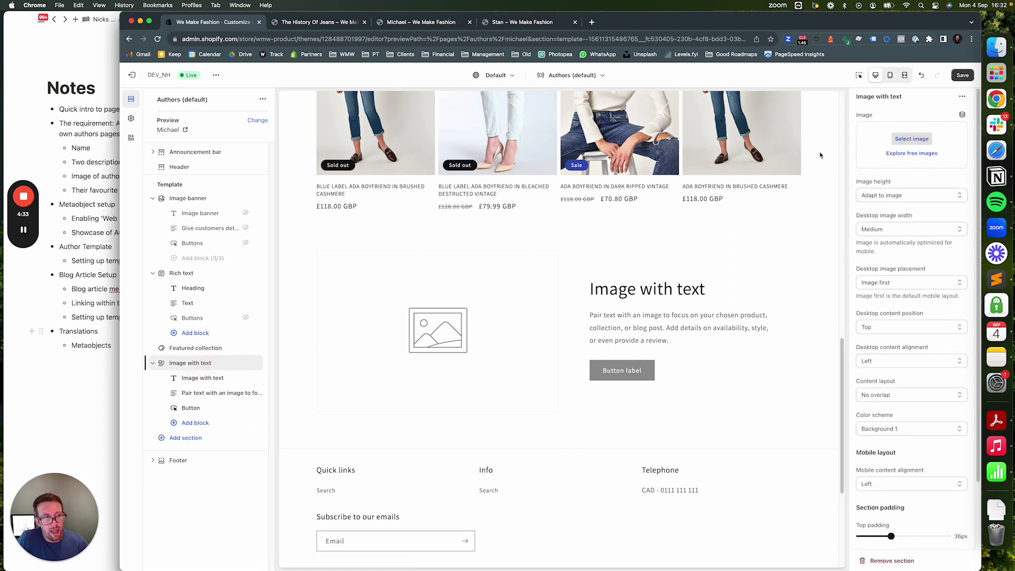
# Link the section image to the author's Image field and the heading to the author's Name.
pyautogui.click(964, 116)
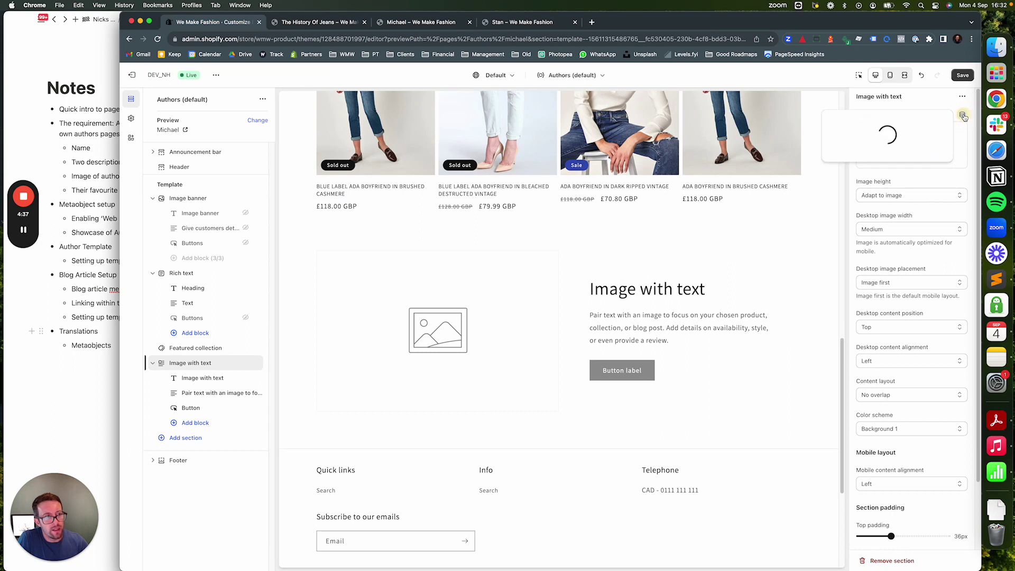
pyautogui.click(848, 139)
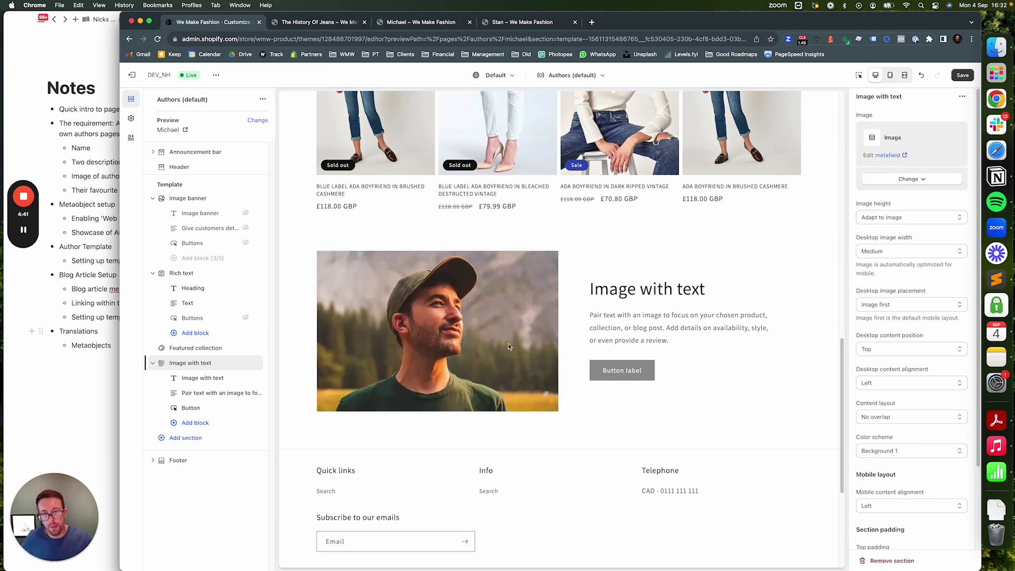
pyautogui.click(203, 378)
pyautogui.tripleClick(924, 129)
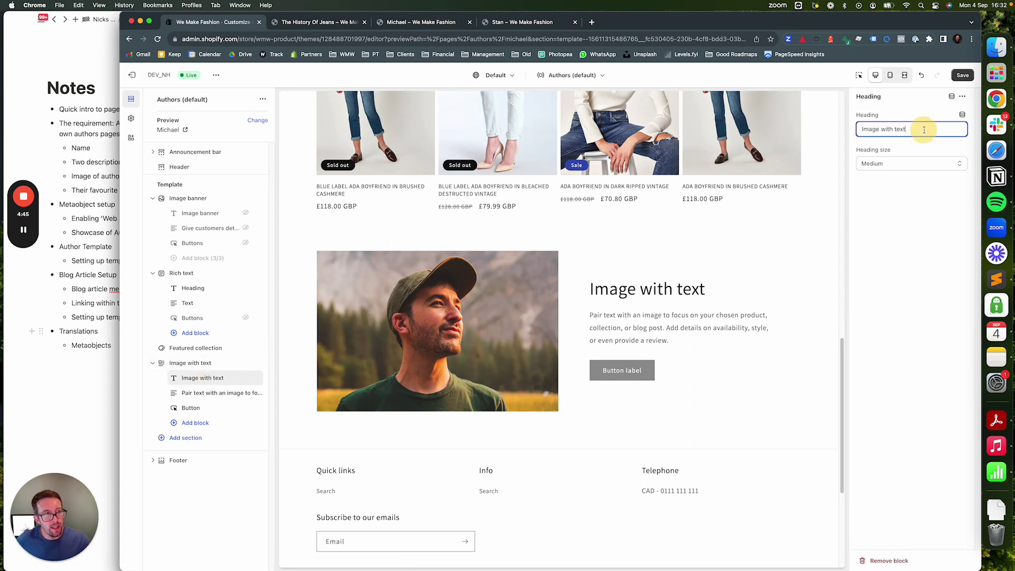
pyautogui.press('BackSpace')
pyautogui.click(962, 115)
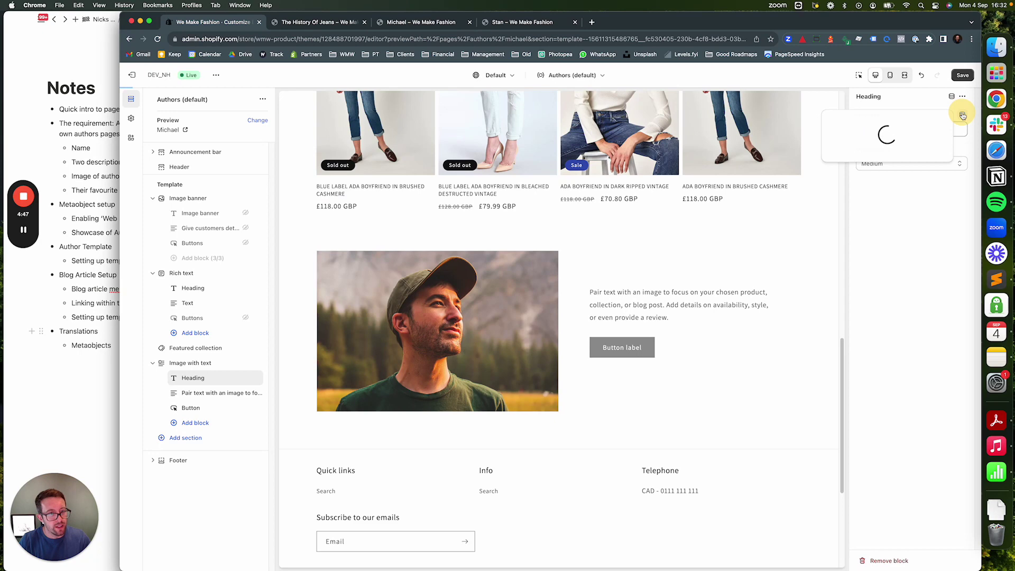
pyautogui.click(880, 139)
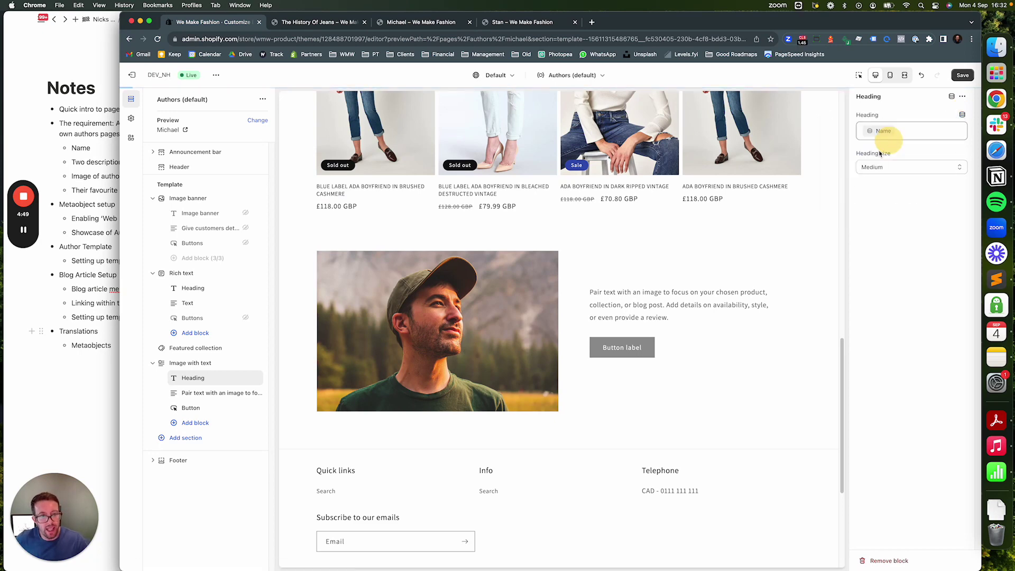
# Replace the placeholder paragraph with the author's Short Description dynamic source.
pyautogui.click(202, 392)
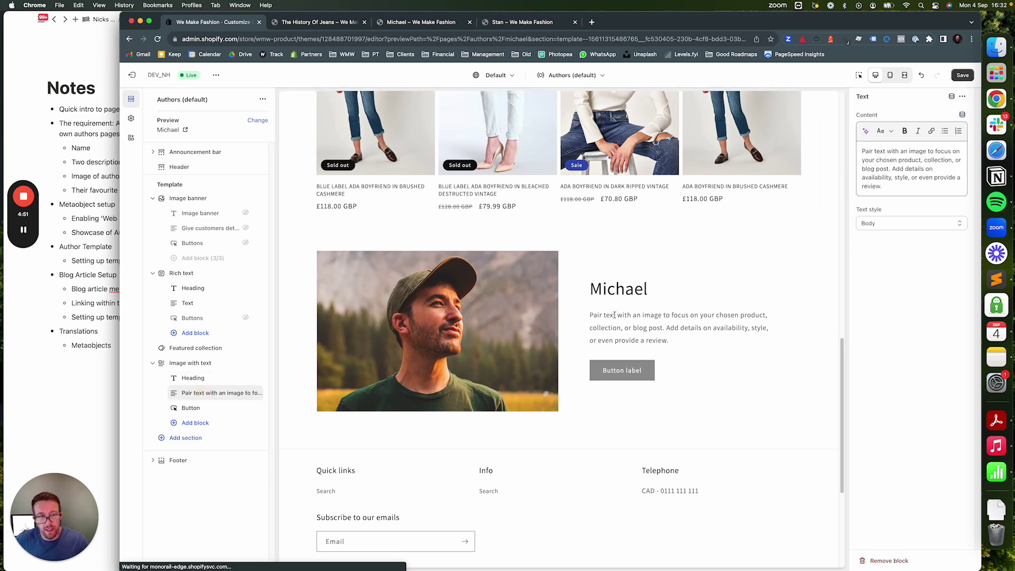
pyautogui.press('super+a')
pyautogui.press('BackSpace')
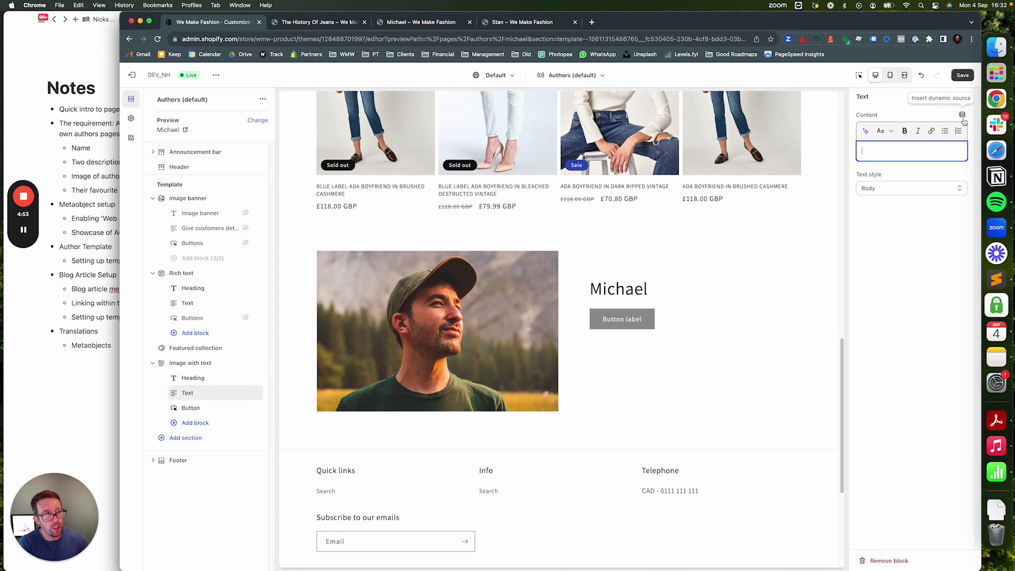
pyautogui.click(962, 114)
pyautogui.click(893, 159)
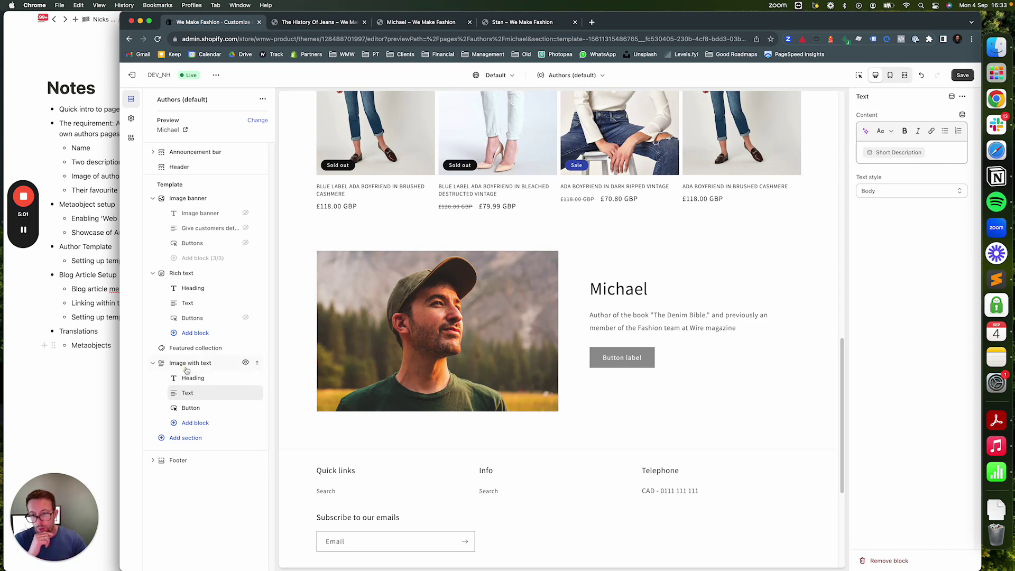
# Remove the Image with text section from the Authors template.
pyautogui.click(186, 364)
pyautogui.scroll(-10, 910, 370)
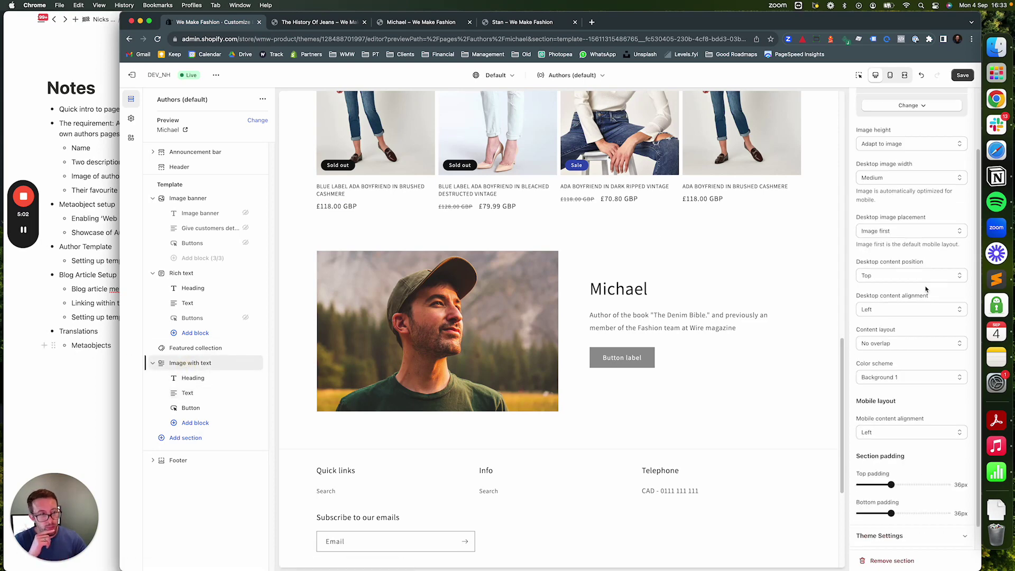
pyautogui.click(889, 560)
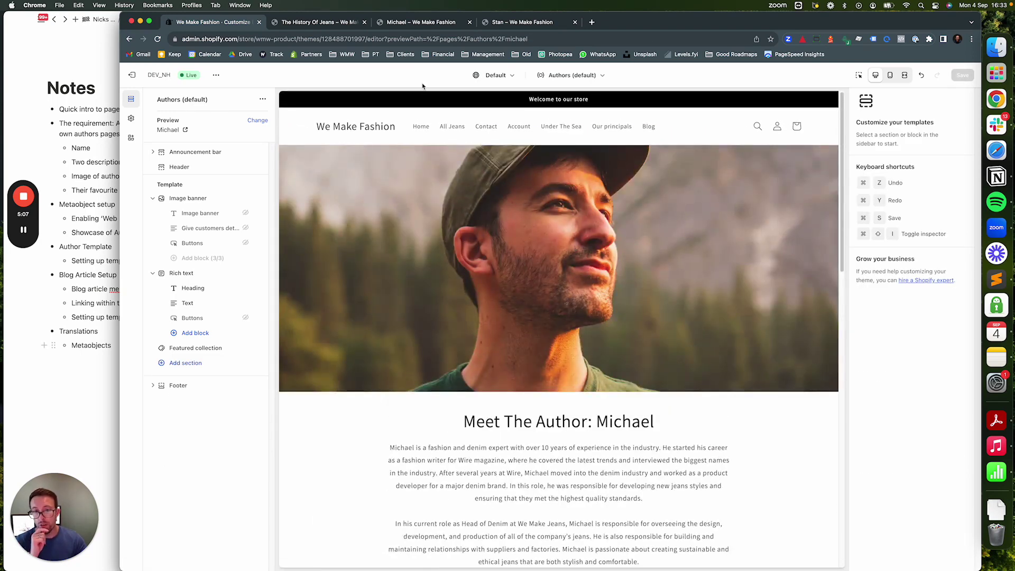
pyautogui.scroll(-1, 568, 273)
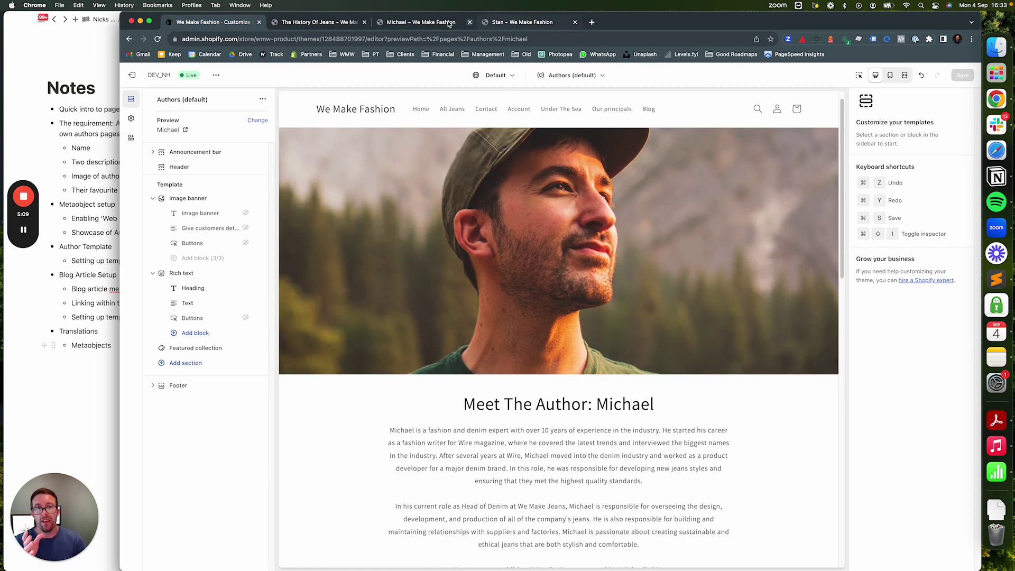
pyautogui.click(449, 25)
pyautogui.click(528, 25)
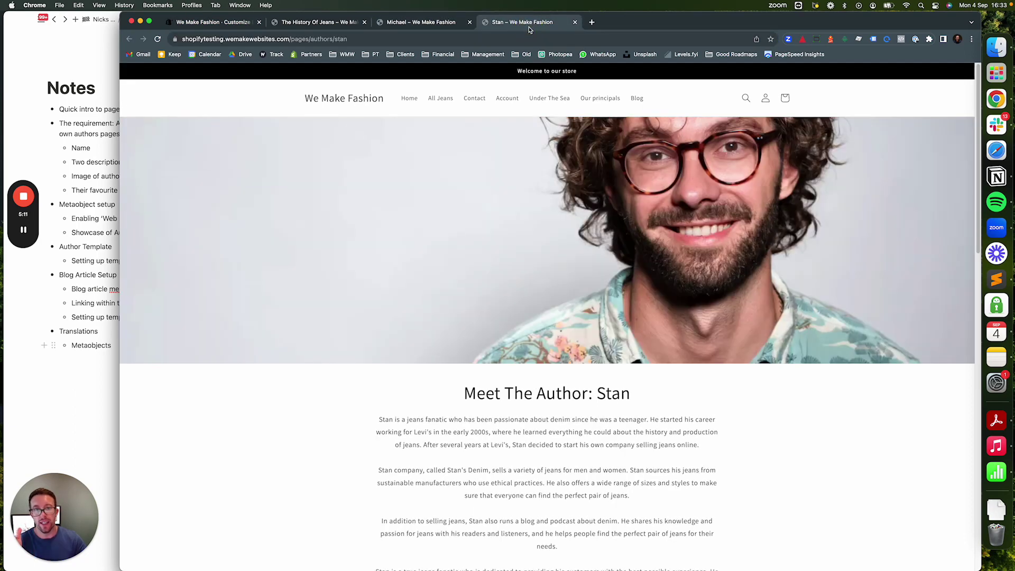
pyautogui.click(443, 25)
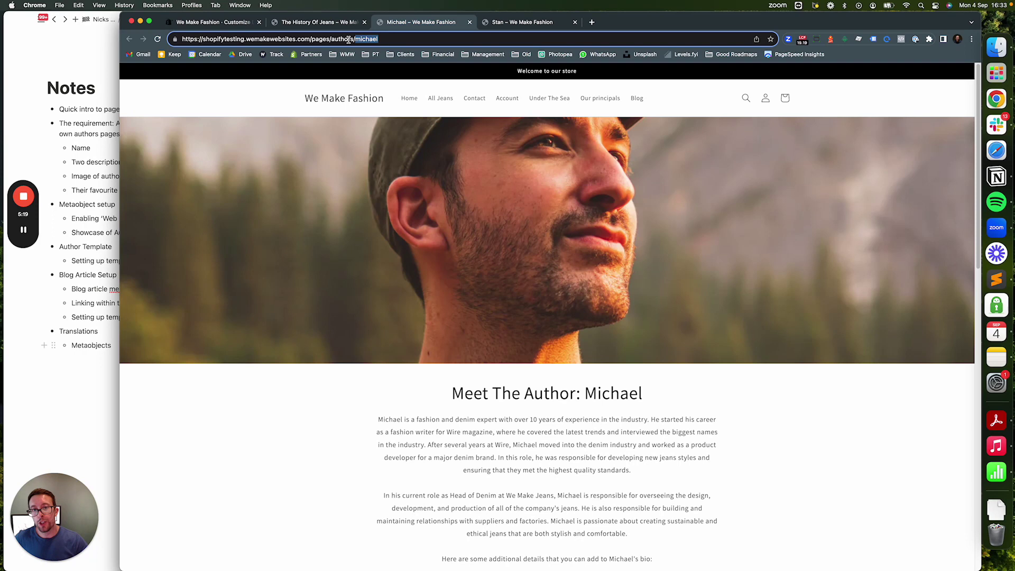
pyautogui.scroll(-5, 748, 355)
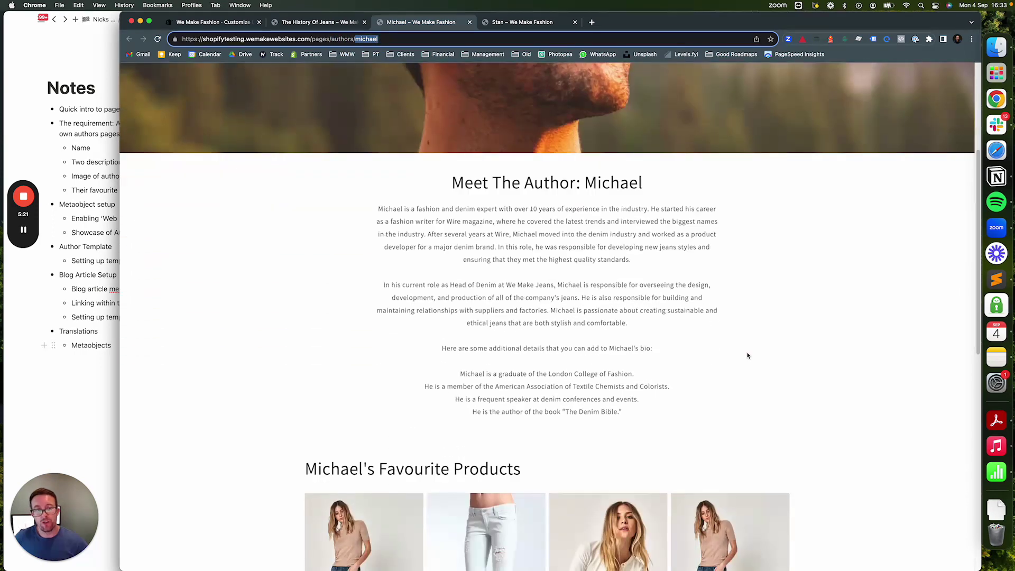
pyautogui.scroll(-4, 721, 334)
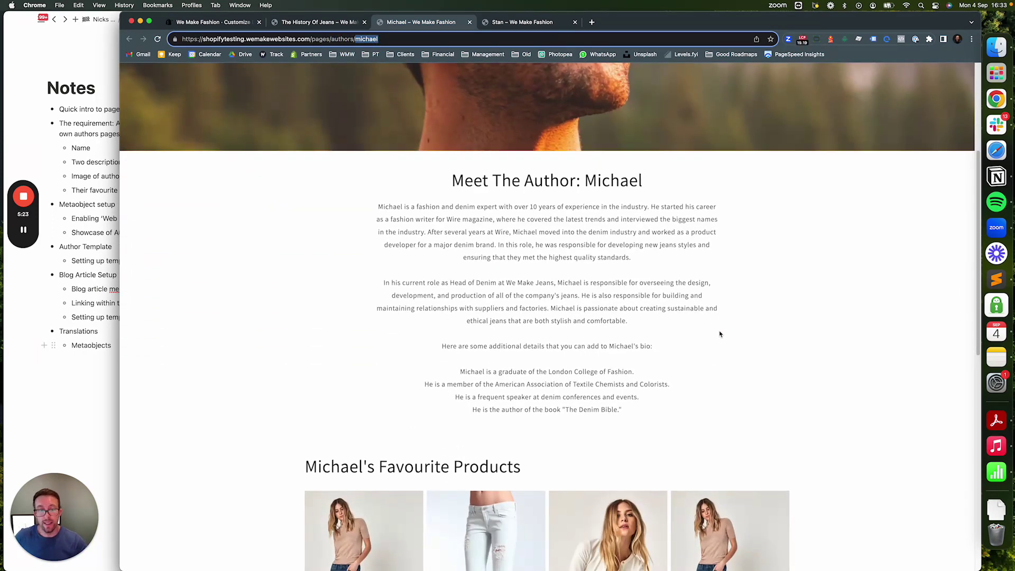
pyautogui.scroll(10, 721, 334)
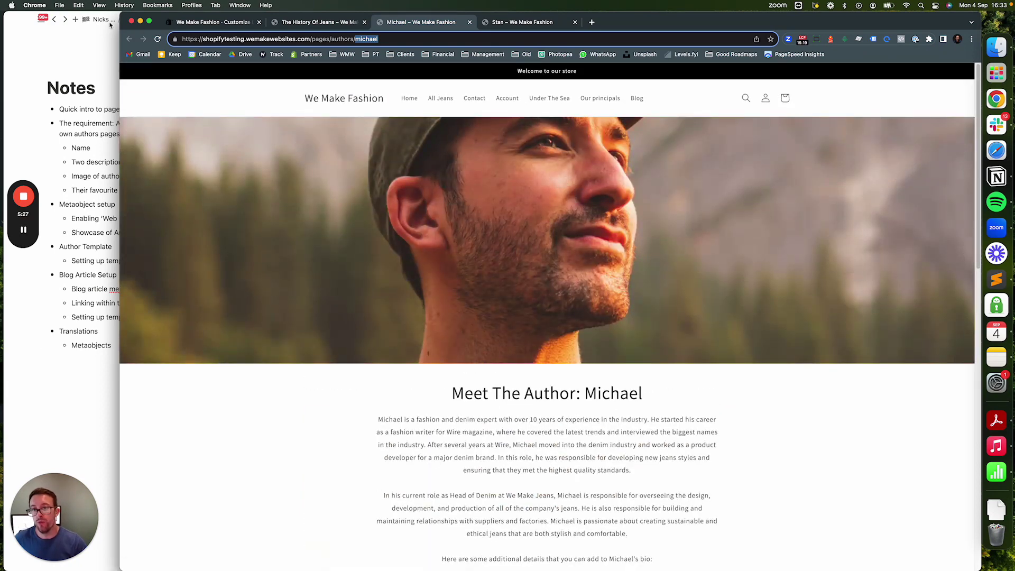
pyautogui.moveTo(122, 16); pyautogui.dragTo(286, 16)
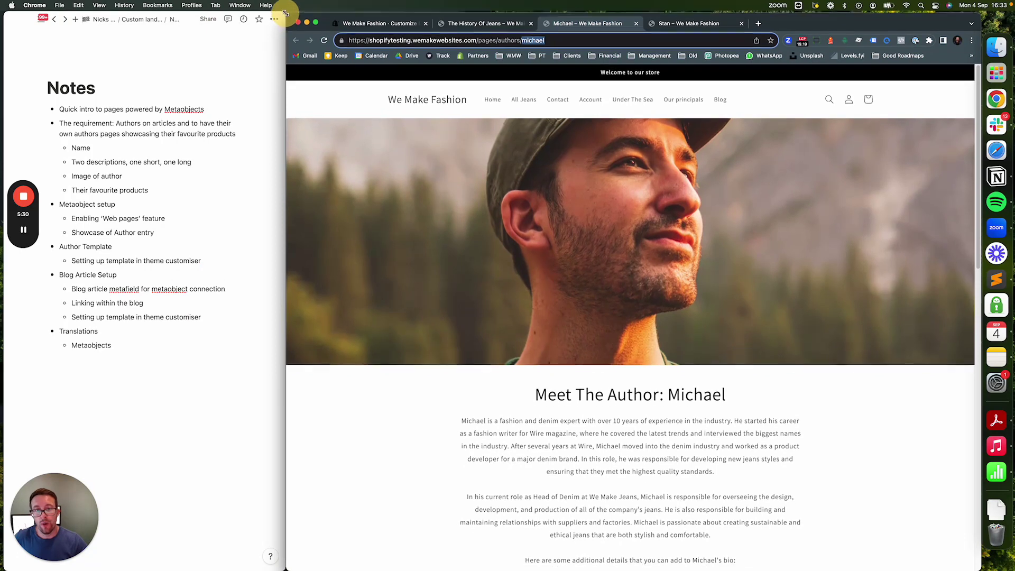
pyautogui.click(500, 22)
pyautogui.scroll(-15, 626, 264)
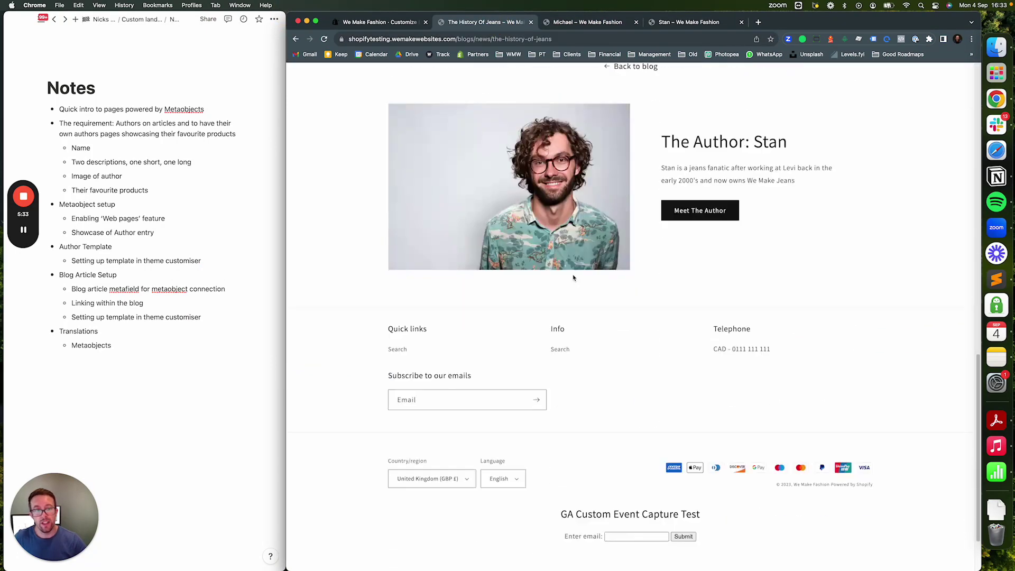
pyautogui.click(379, 23)
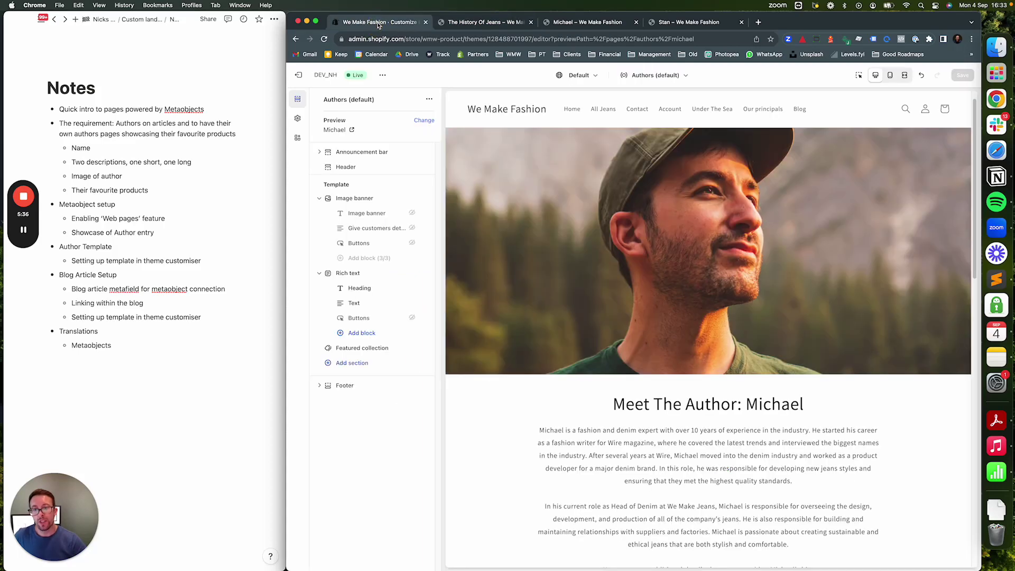
# Leave the theme editor and go to the blog post metafield definitions in Custom data.
pyautogui.click(299, 75)
pyautogui.click(306, 535)
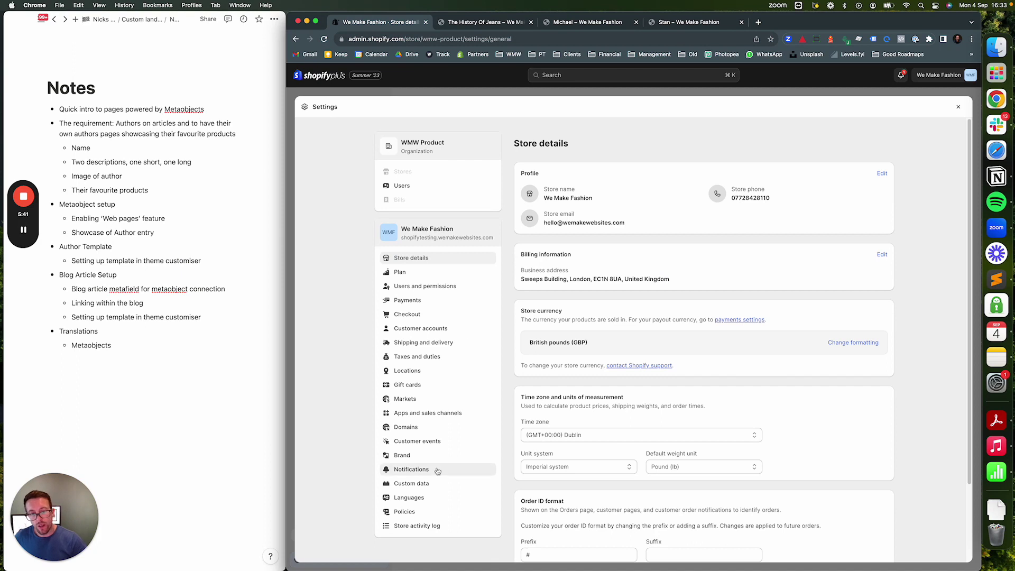
pyautogui.click(419, 484)
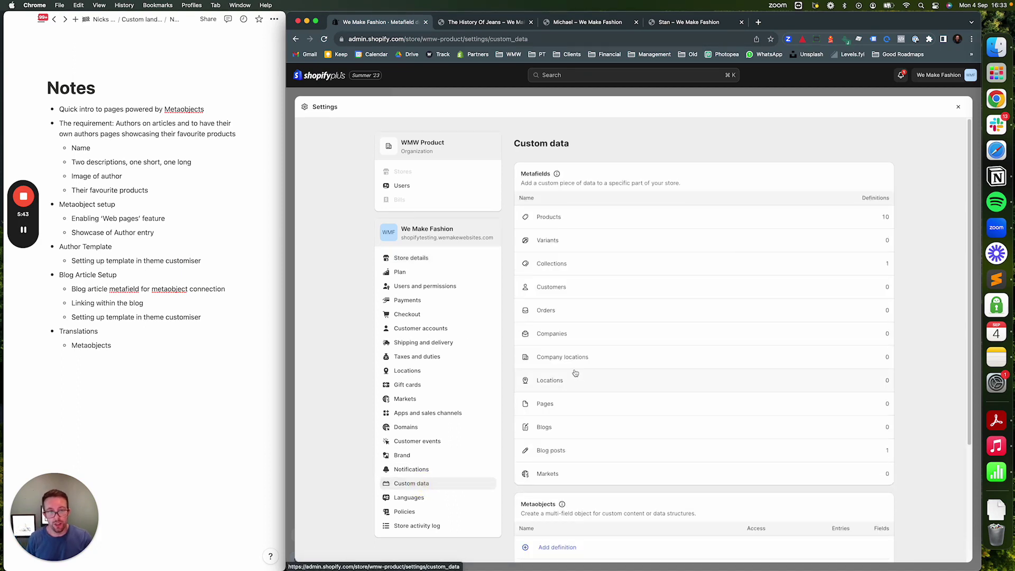
pyautogui.click(587, 456)
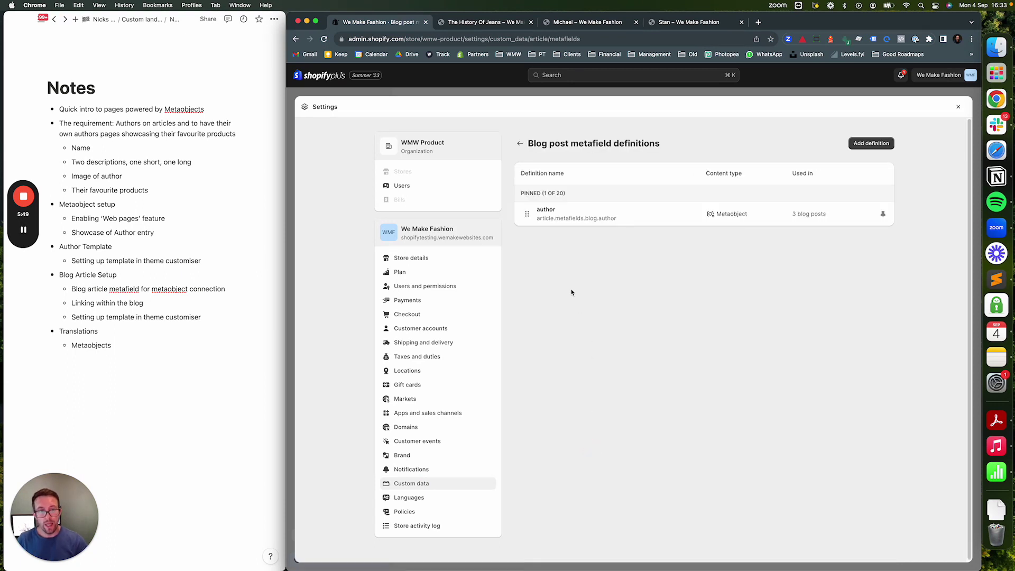
# Start a metaobject-reference blog post definition, discard it, and open the existing author definition.
pyautogui.click(872, 143)
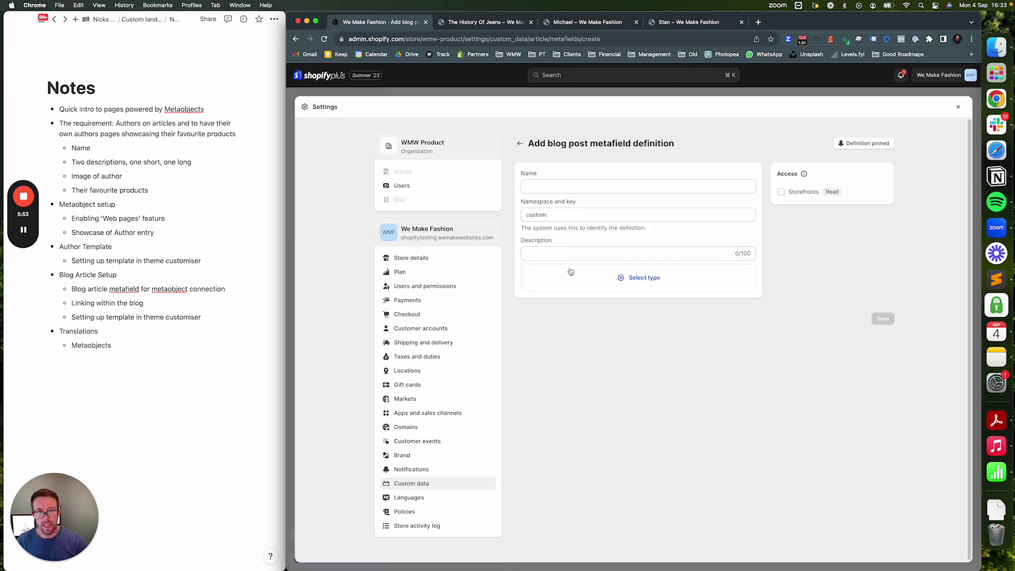
pyautogui.click(642, 277)
pyautogui.scroll(-5, 605, 378)
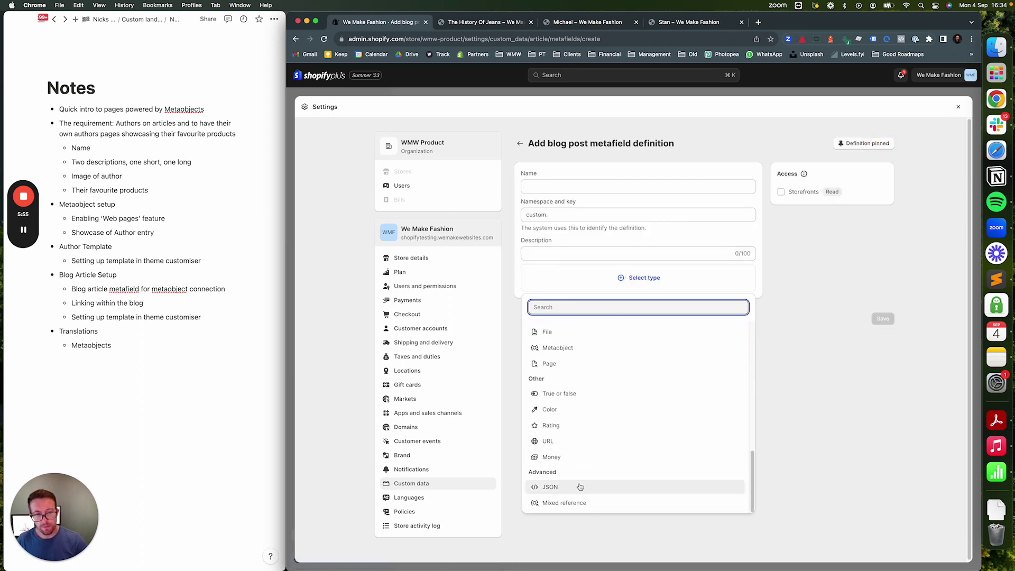
pyautogui.click(585, 357)
pyautogui.click(551, 313)
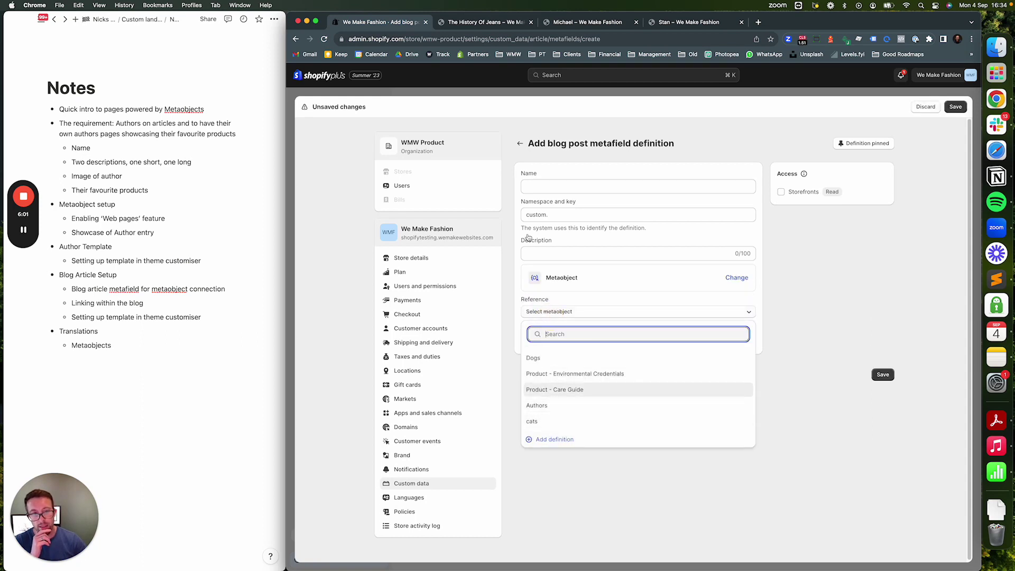
pyautogui.click(520, 144)
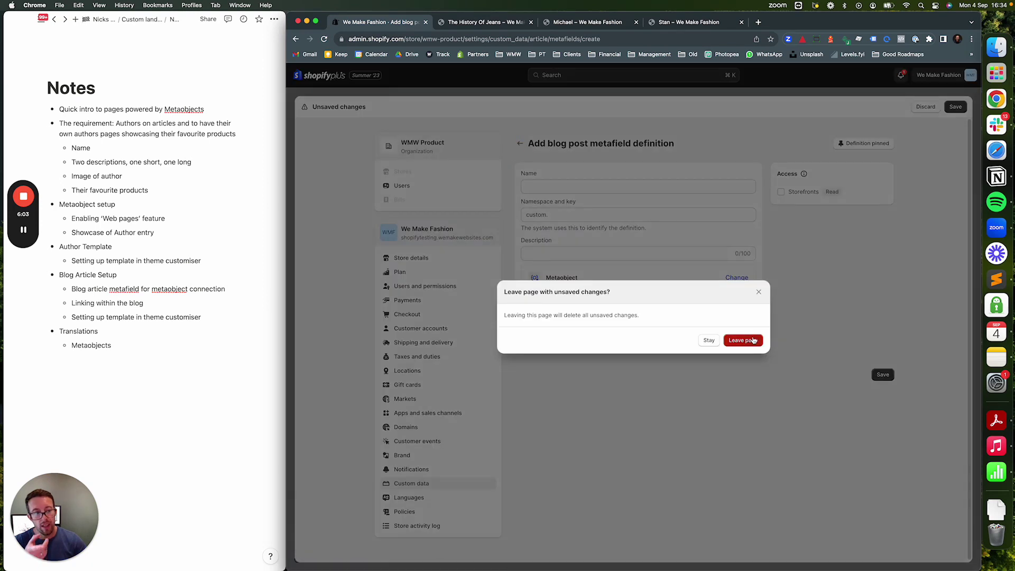
pyautogui.click(753, 341)
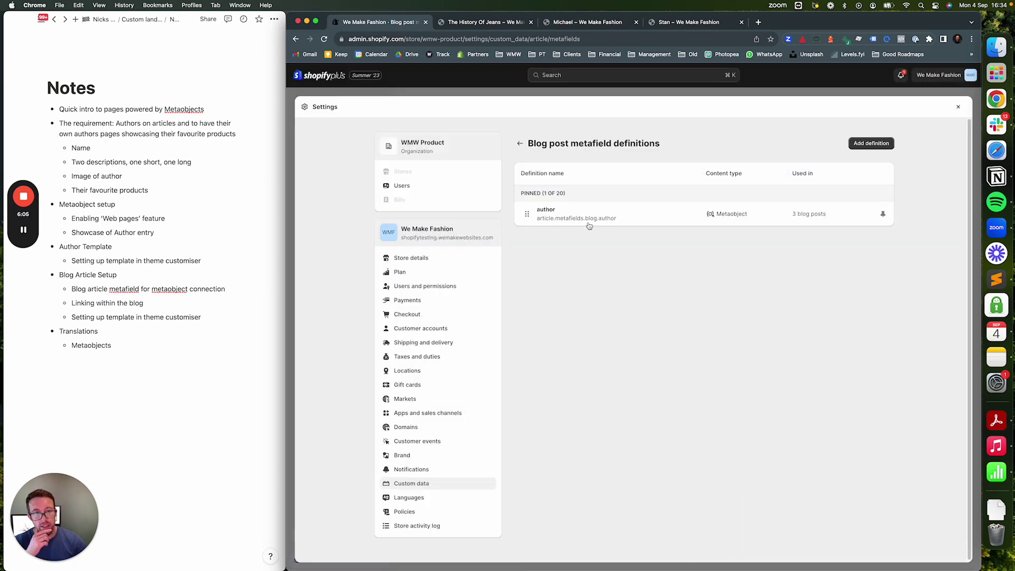
pyautogui.click(589, 221)
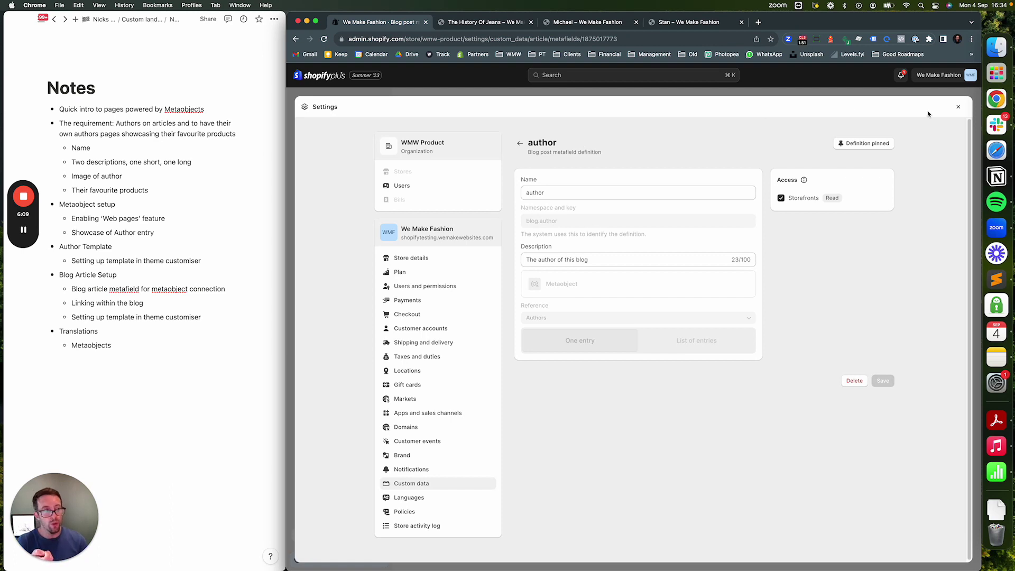
# Open The History Of Jeans post and follow its author metafield to the linked Stan entry.
pyautogui.click(959, 107)
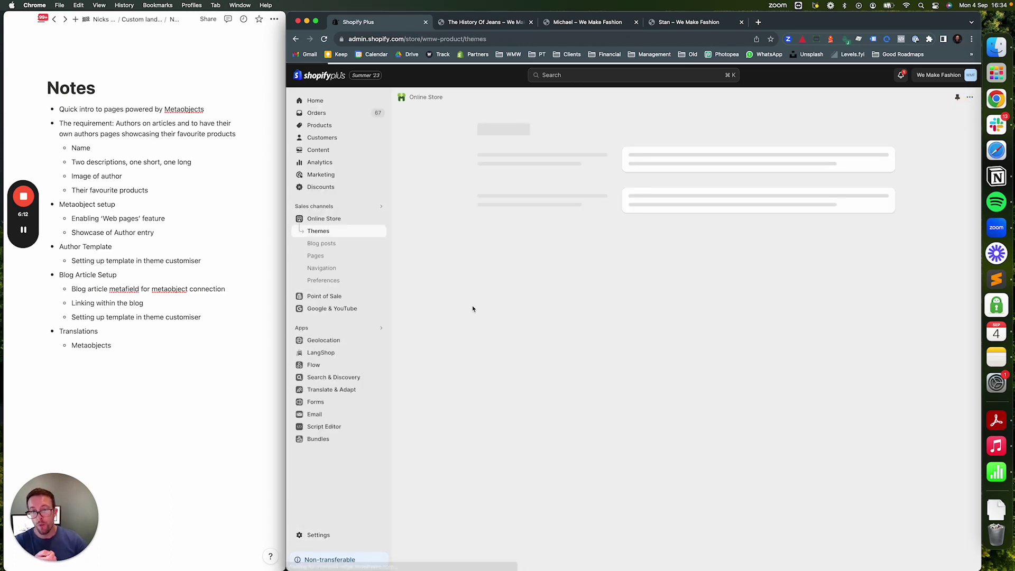
pyautogui.click(357, 244)
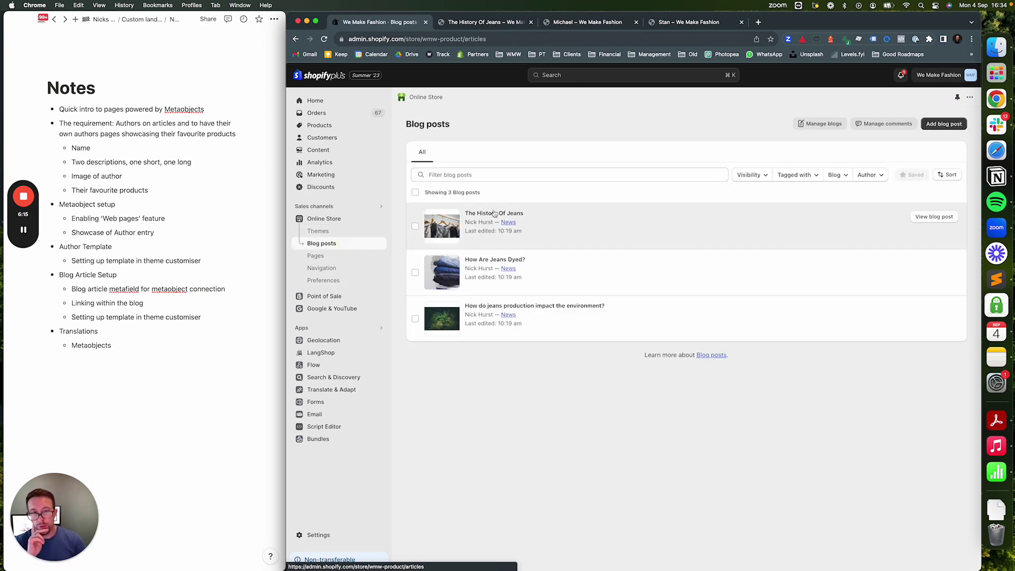
pyautogui.click(494, 213)
pyautogui.scroll(-10, 508, 341)
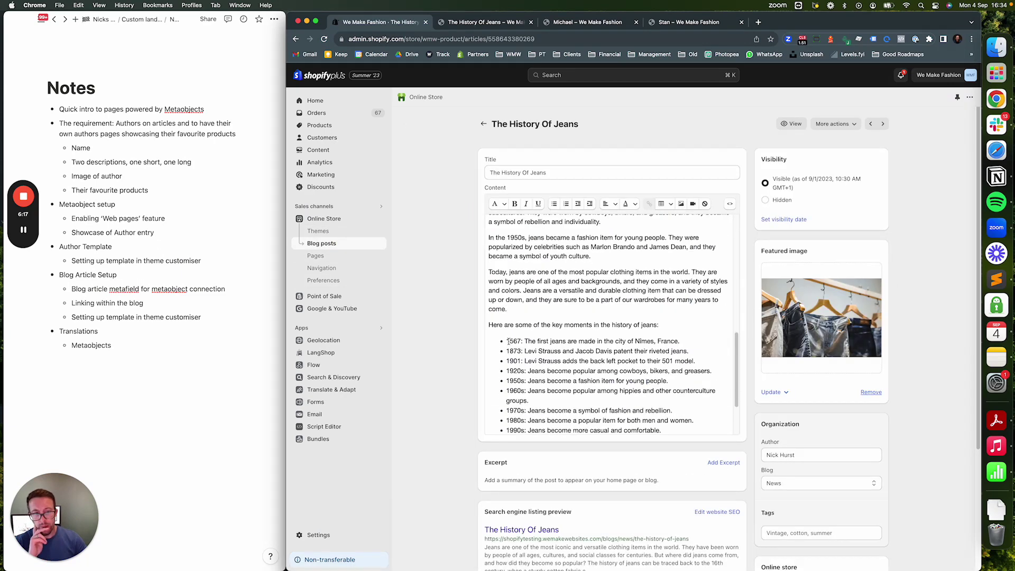
pyautogui.scroll(-5, 508, 341)
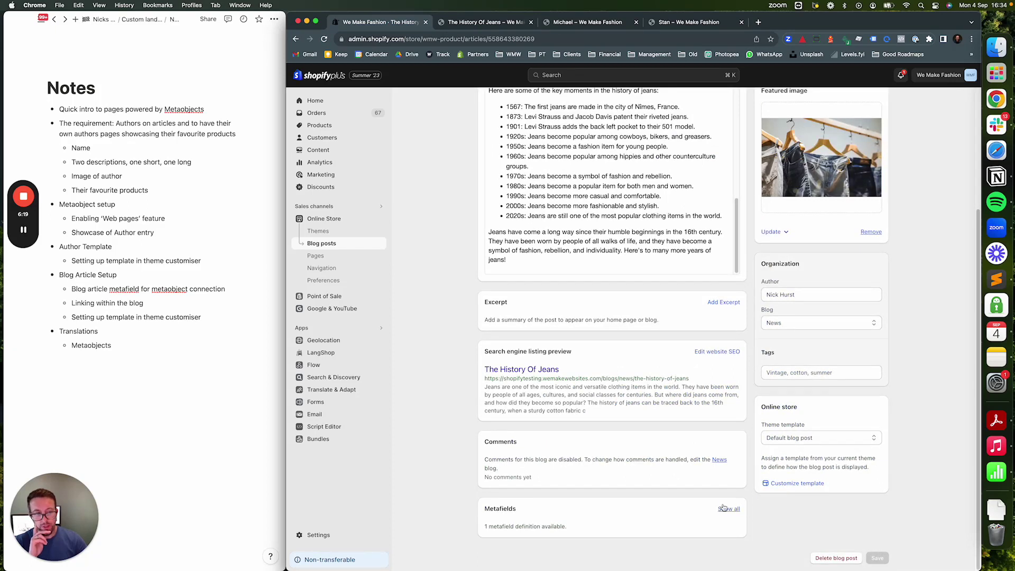
pyautogui.click(724, 507)
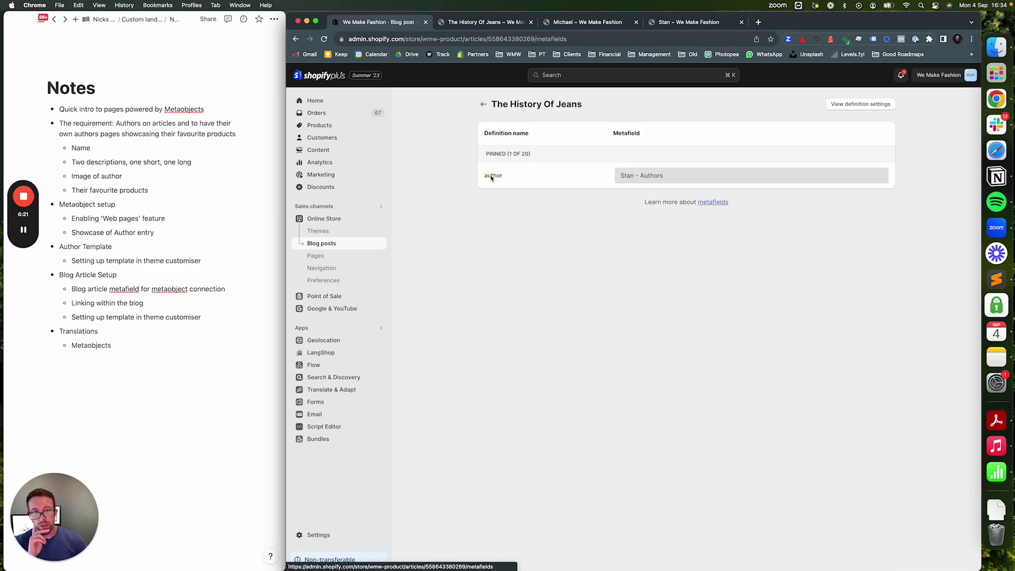
pyautogui.doubleClick(492, 178)
pyautogui.click(625, 175)
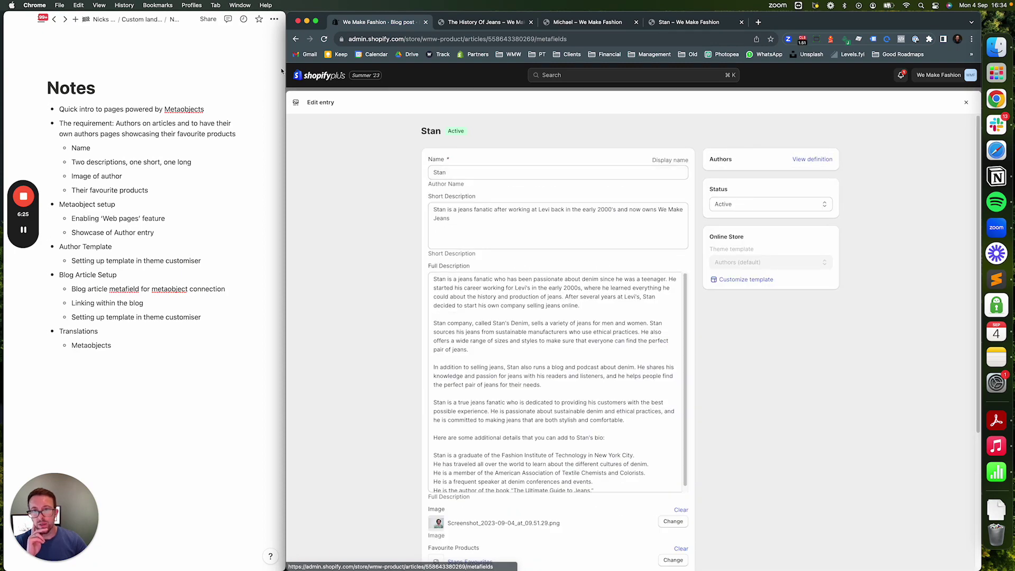
pyautogui.click(296, 39)
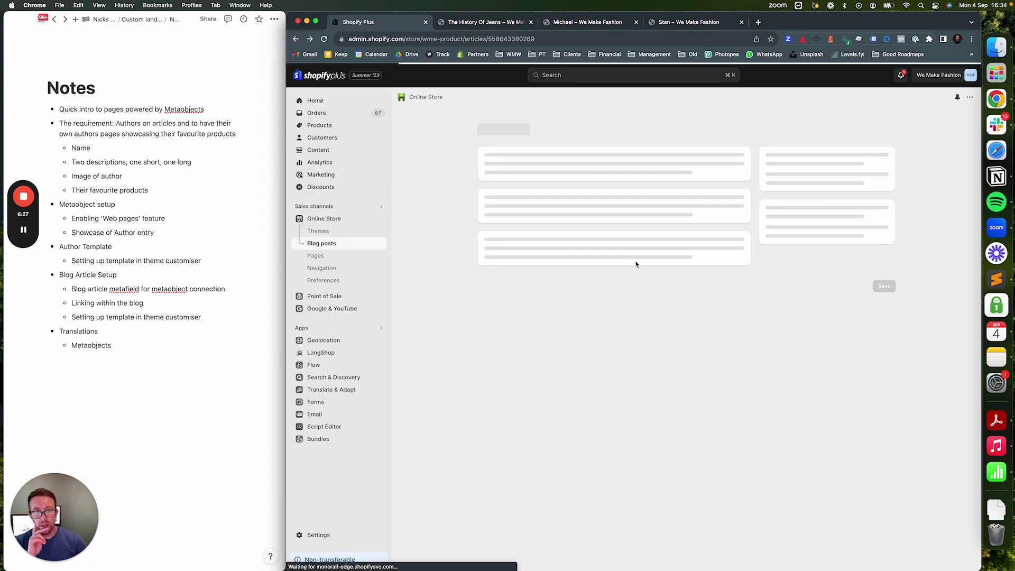
# Review the author metafield's selectable entries, keeping Stan as the author.
pyautogui.scroll(-5, 629, 396)
pyautogui.scroll(-6, 628, 398)
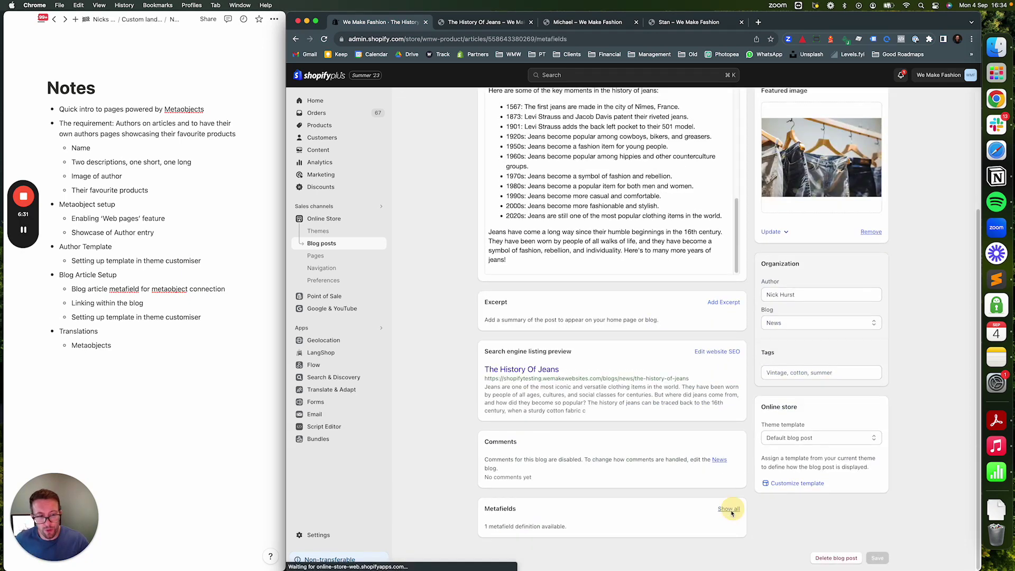
pyautogui.click(728, 509)
pyautogui.click(821, 176)
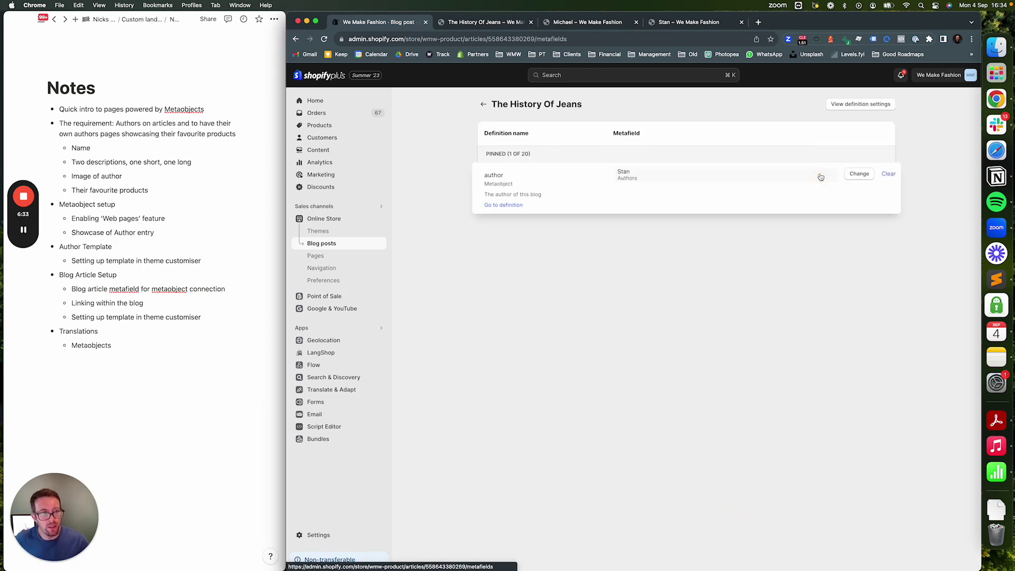
pyautogui.click(857, 174)
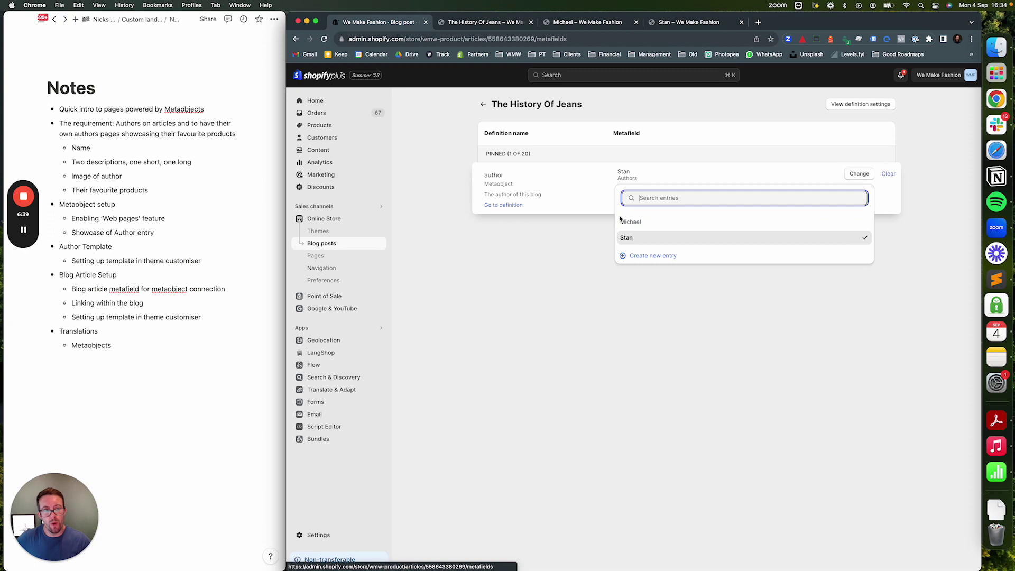
pyautogui.click(648, 294)
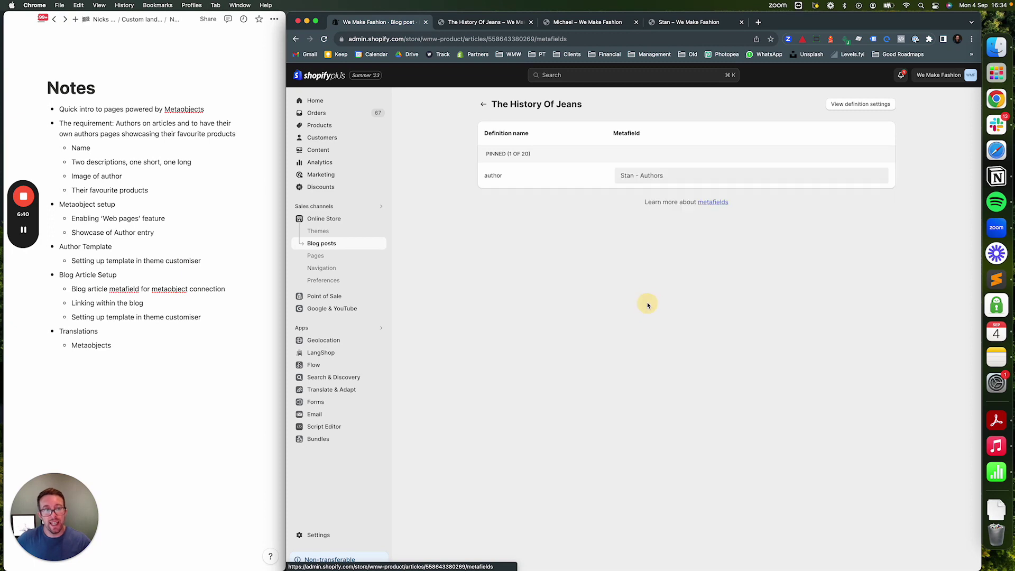
# Check the live article's Stan author block, then return to the post's metafields.
pyautogui.click(478, 23)
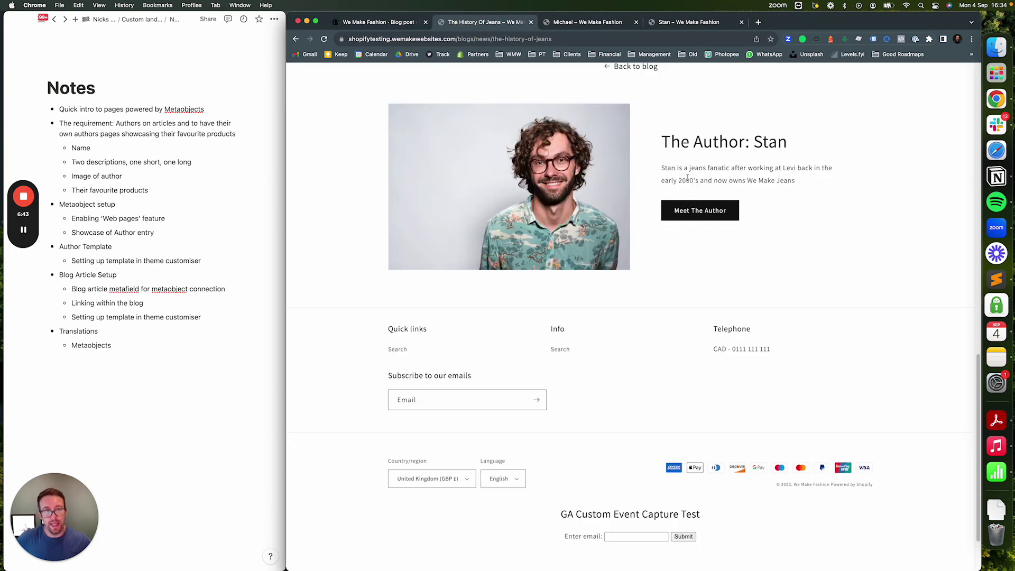
pyautogui.scroll(2, 698, 196)
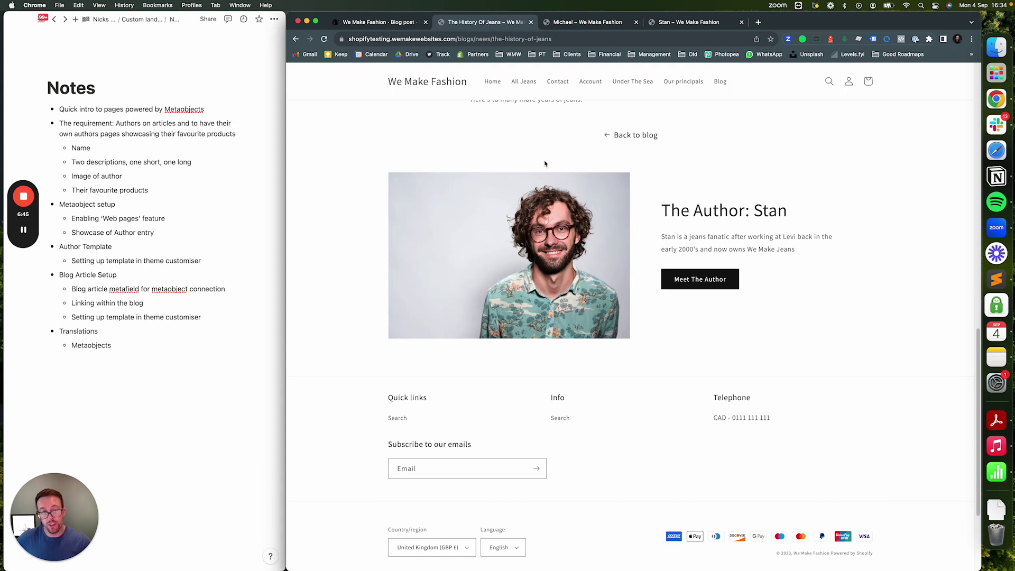
pyautogui.click(360, 22)
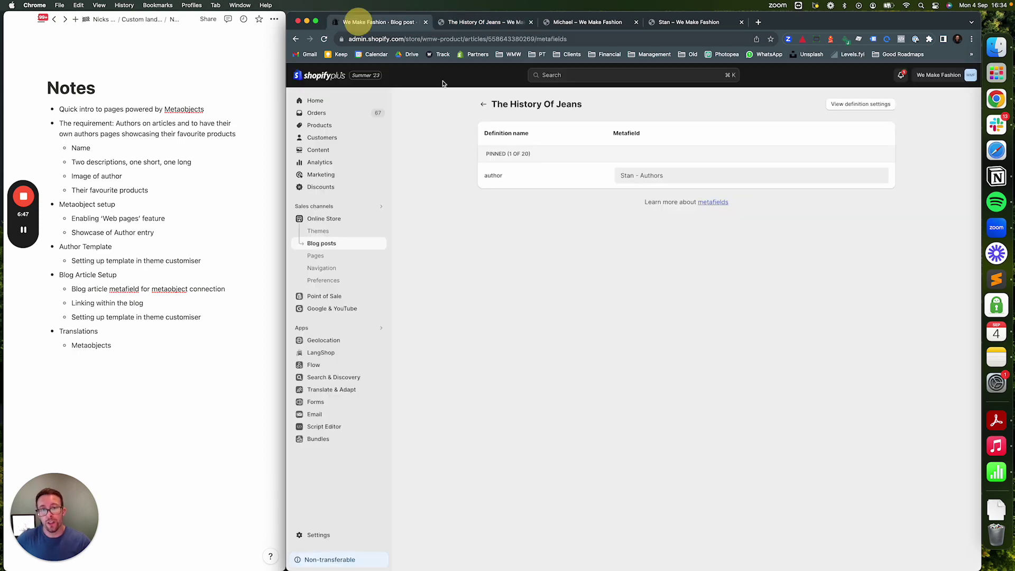
# Open the DEV_NH theme editor on the Default blog post template.
pyautogui.click(321, 231)
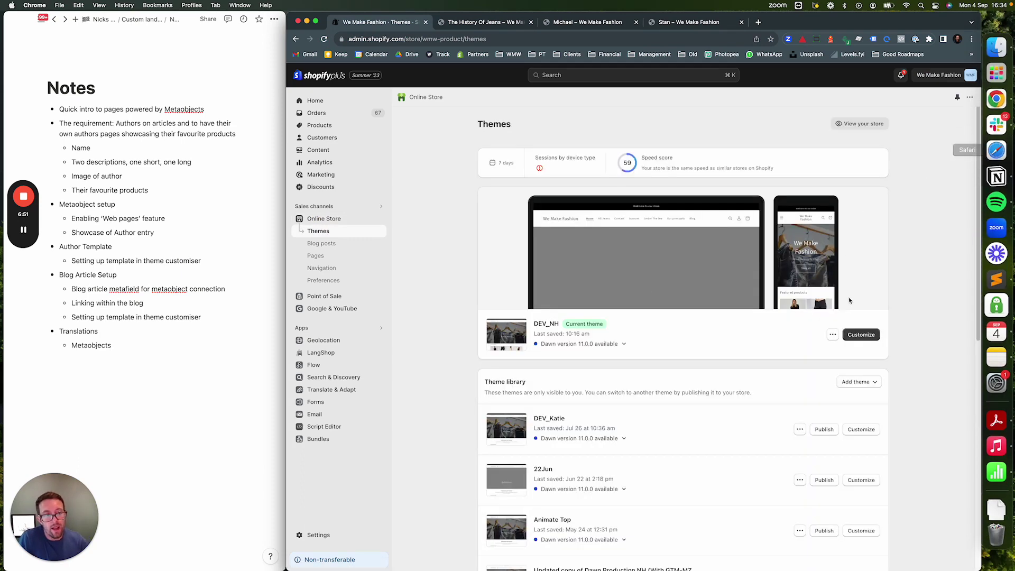
pyautogui.click(866, 341)
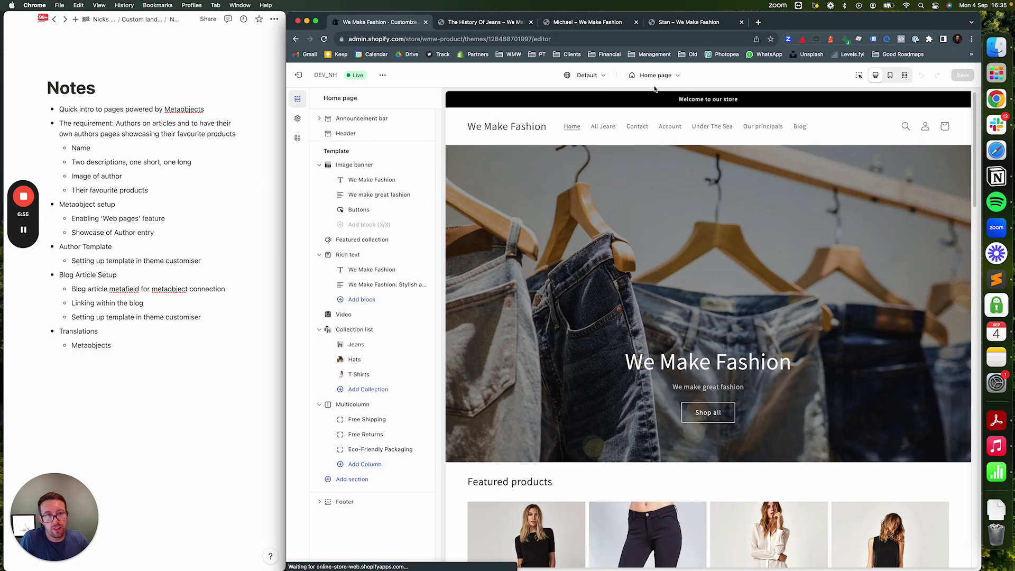
pyautogui.click(656, 76)
pyautogui.click(661, 237)
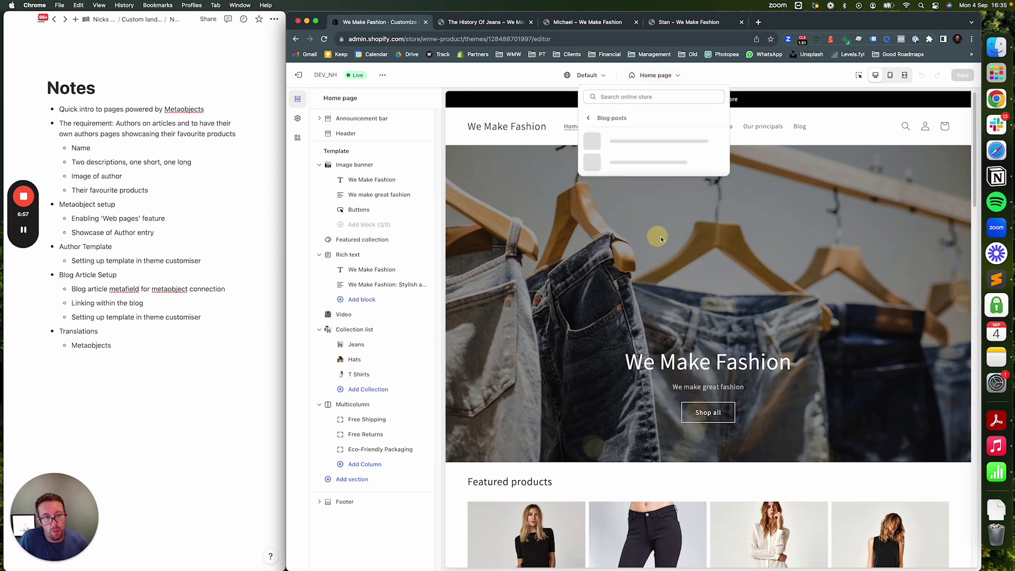
pyautogui.click(622, 139)
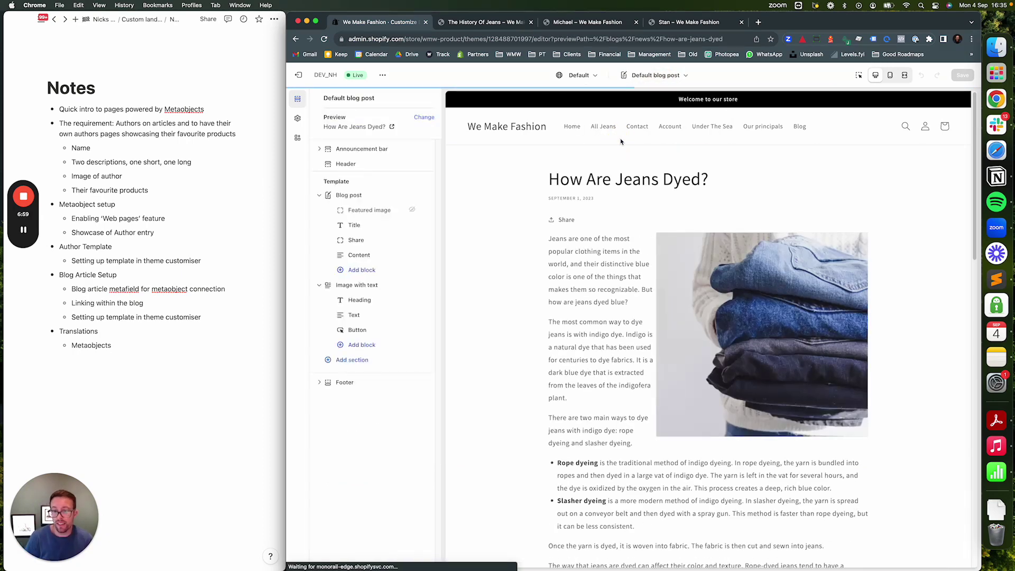
# Inspect the Image with text heading 'The Author: Name' and its dynamic source options.
pyautogui.click(348, 288)
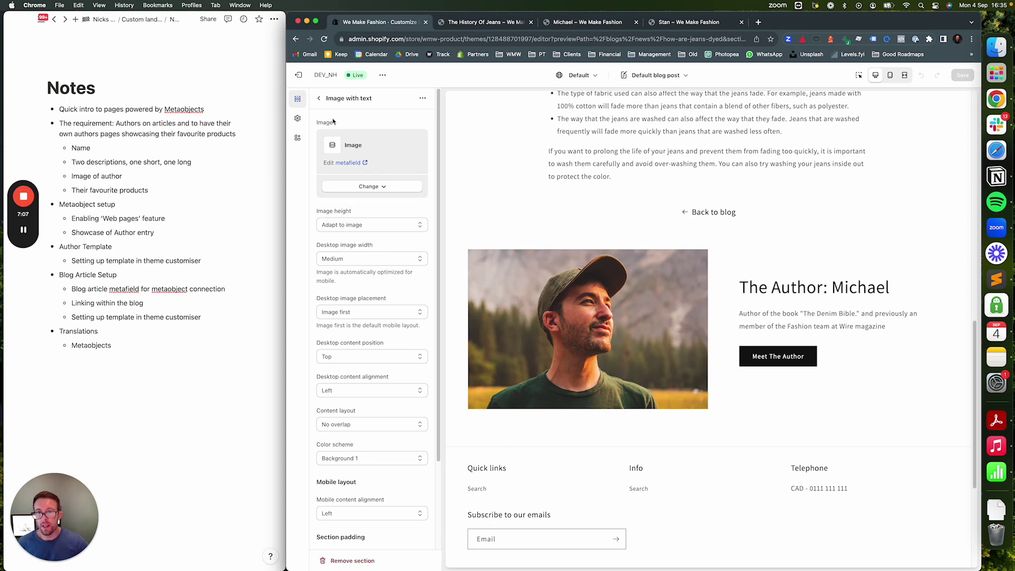
pyautogui.click(319, 98)
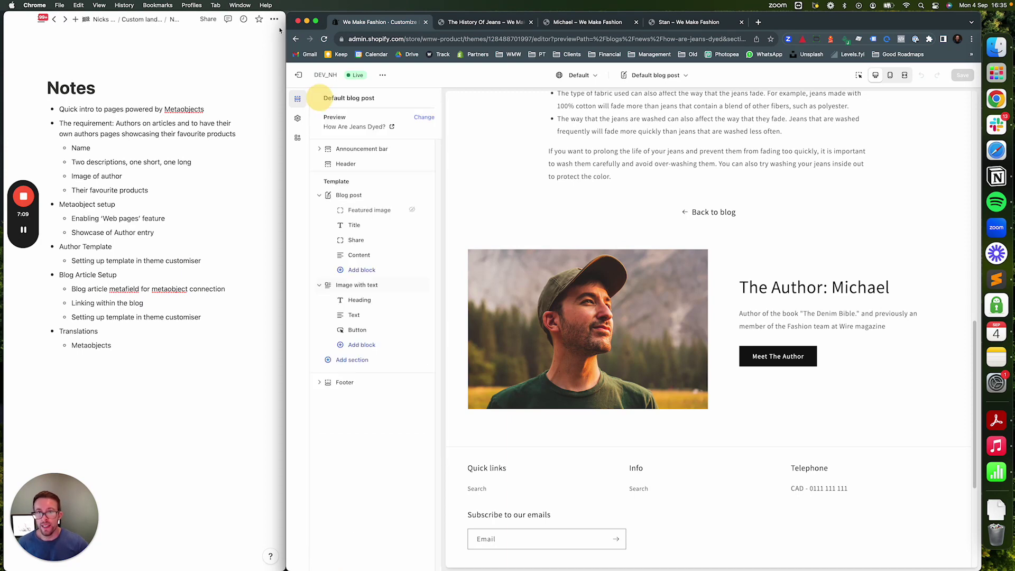
pyautogui.moveTo(288, 13); pyautogui.dragTo(27, 13)
pyautogui.click(116, 302)
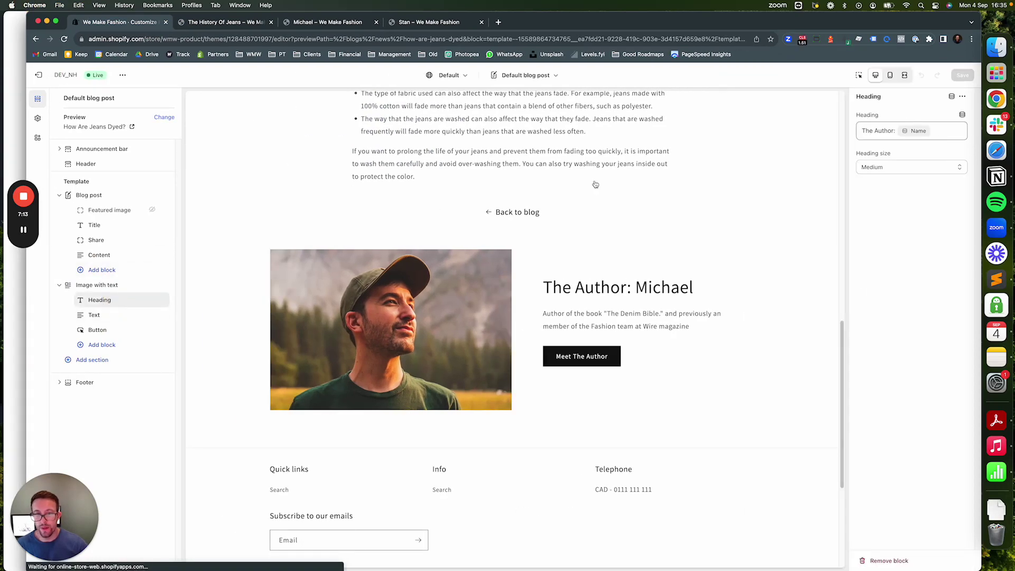
pyautogui.click(963, 115)
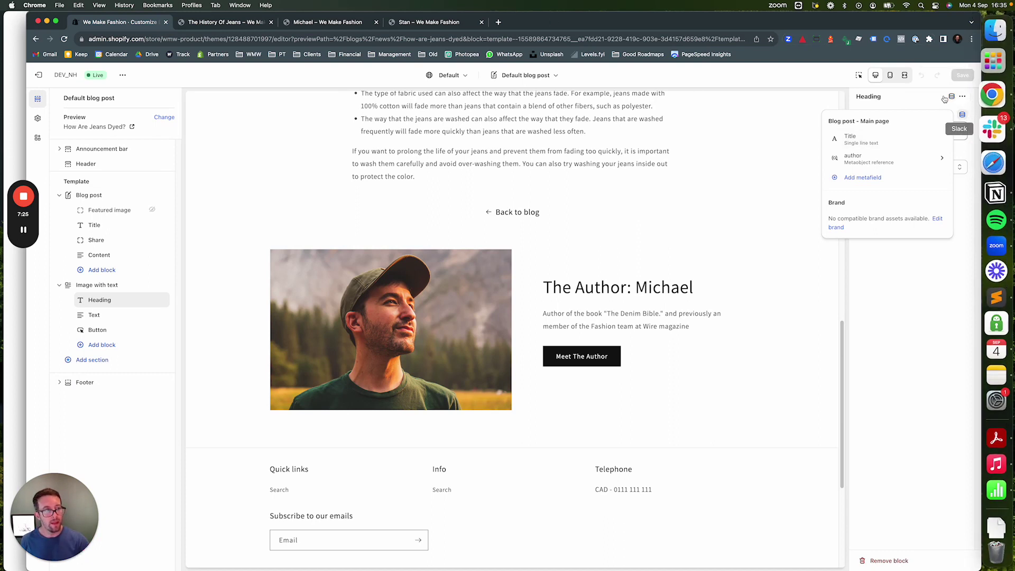
pyautogui.click(927, 101)
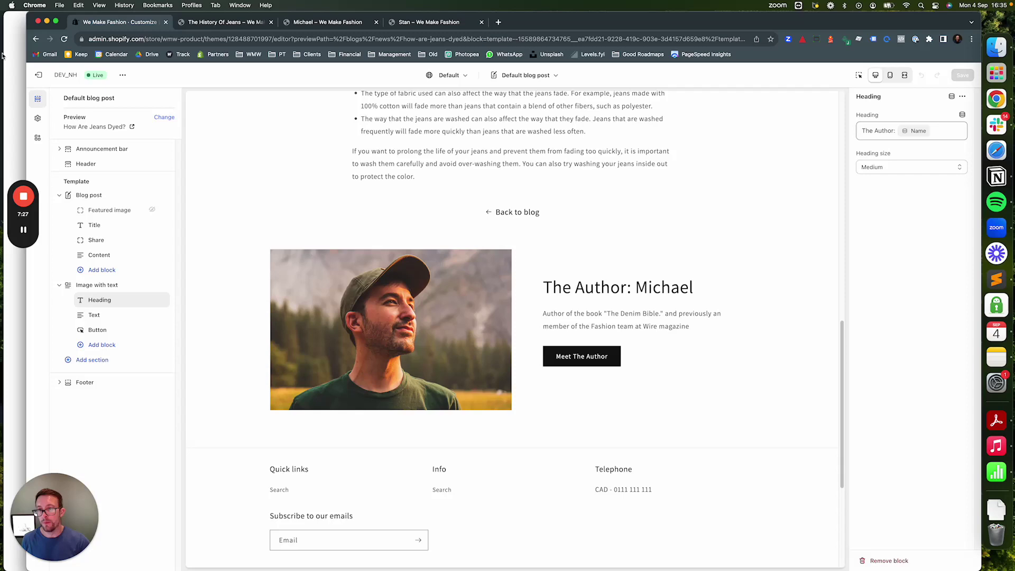
pyautogui.moveTo(30, 14); pyautogui.dragTo(271, 17)
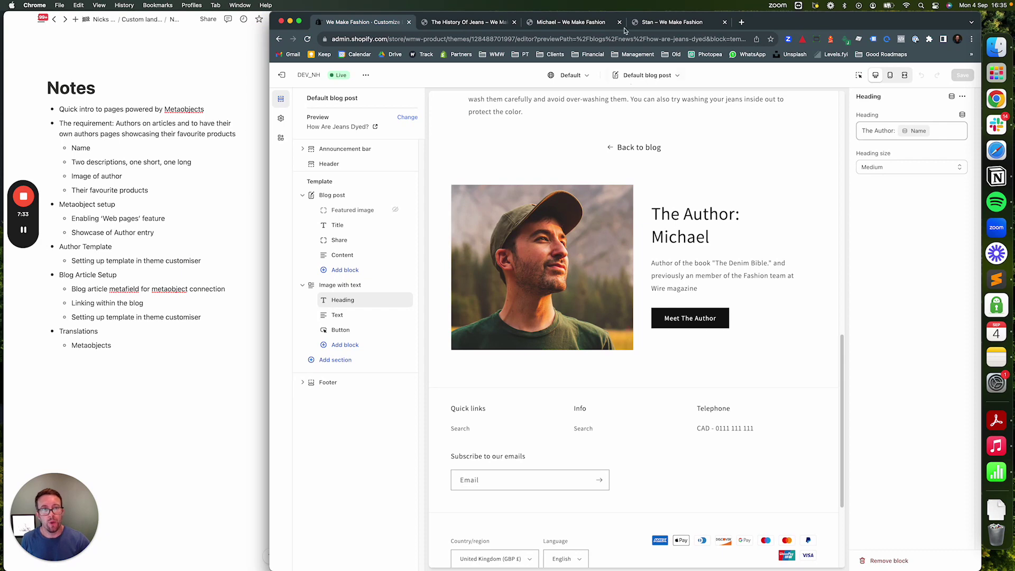
# View Michael's author page on the storefront, then exit the theme editor to the themes list.
pyautogui.click(594, 23)
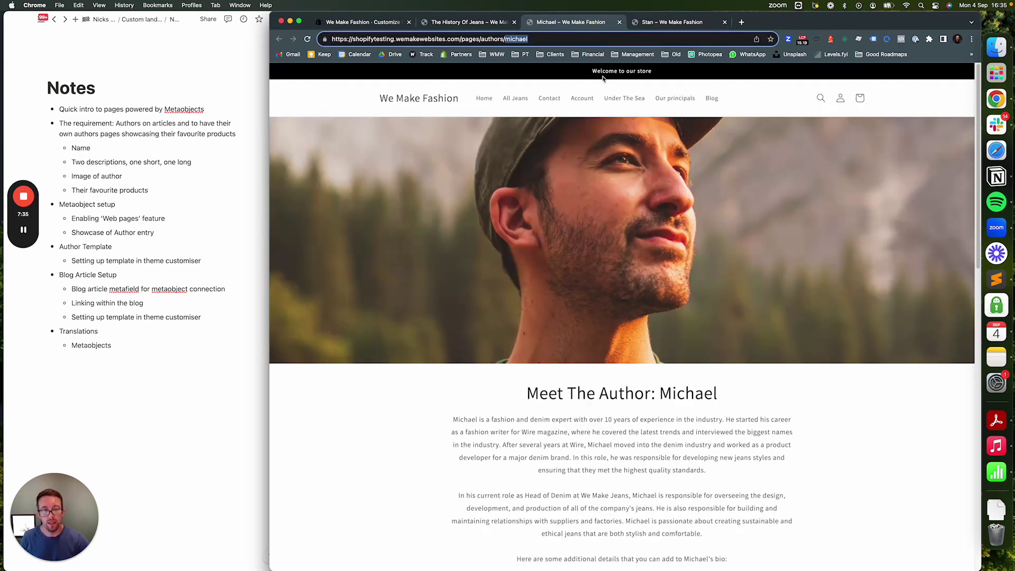
pyautogui.scroll(-1, 418, 100)
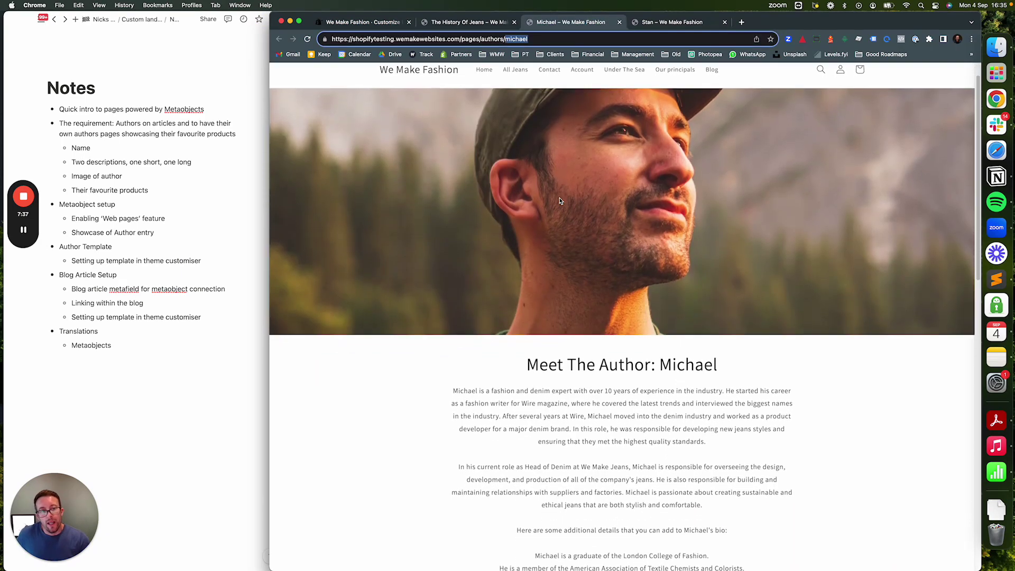
pyautogui.click(361, 22)
pyautogui.click(281, 79)
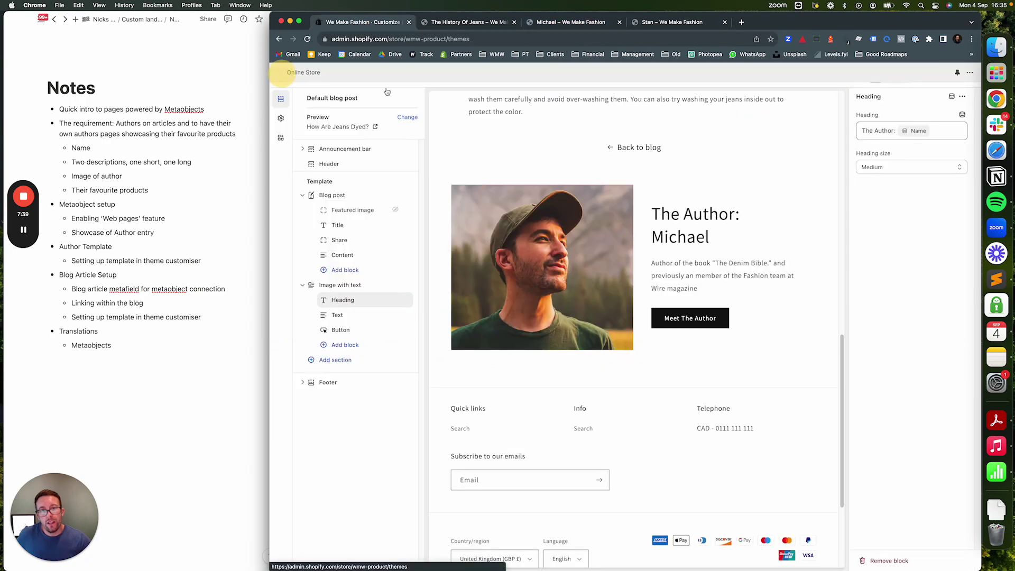
# Set the storefront footer's Country/region to Canada (CAD $), then return to admin Themes.
pyautogui.press('super+3')
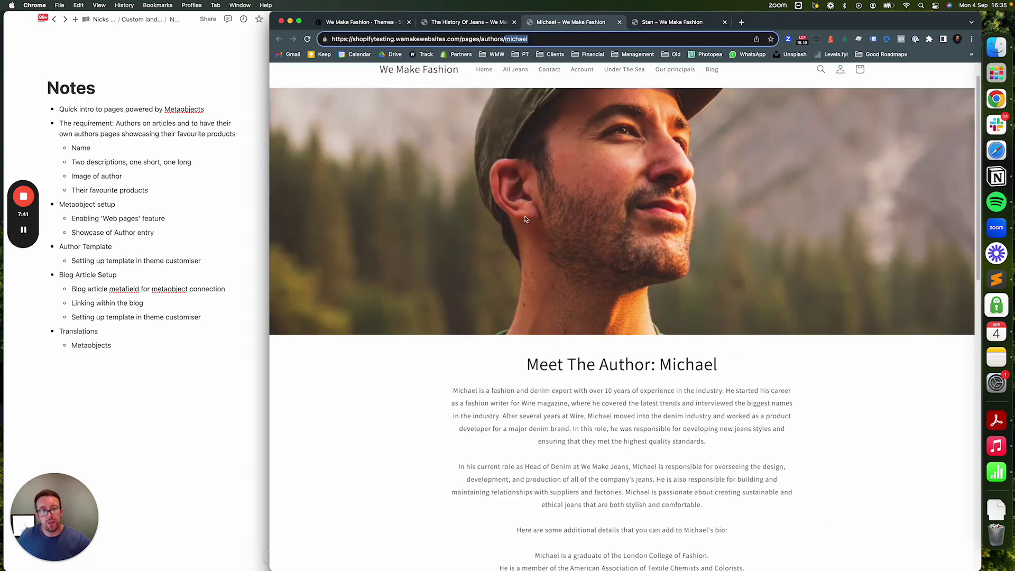
pyautogui.scroll(-15, 794, 368)
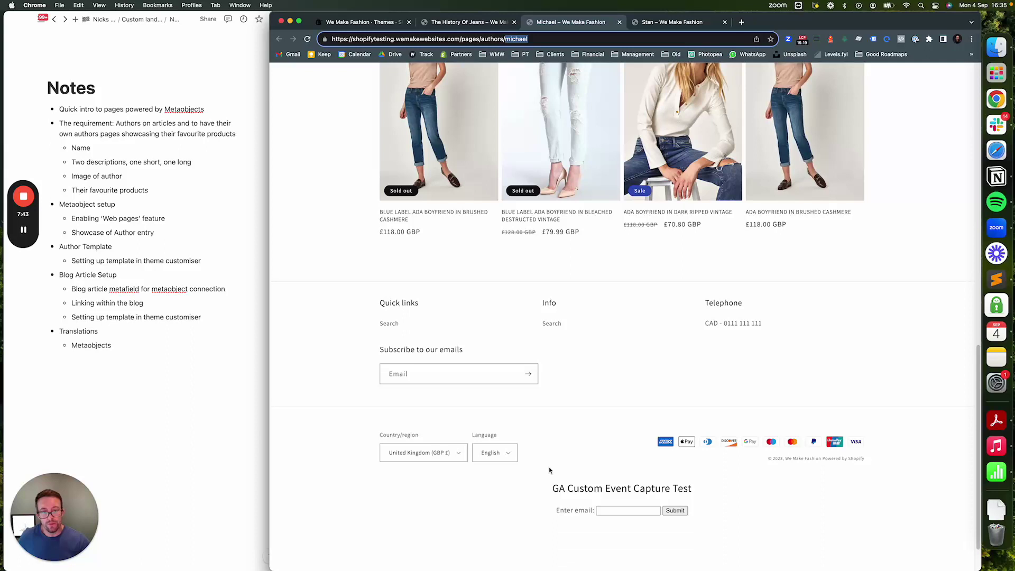
pyautogui.click(428, 462)
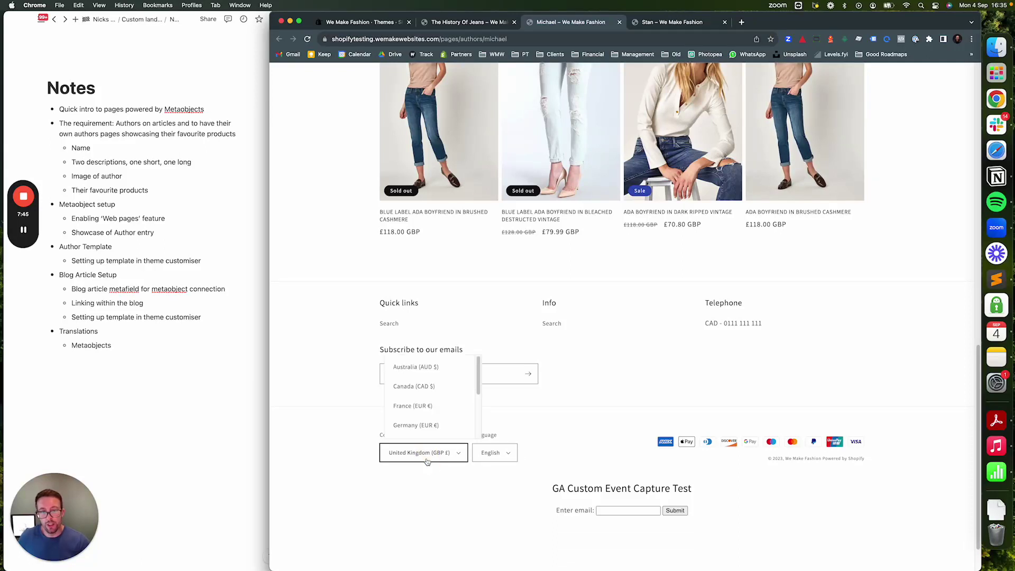
pyautogui.click(433, 389)
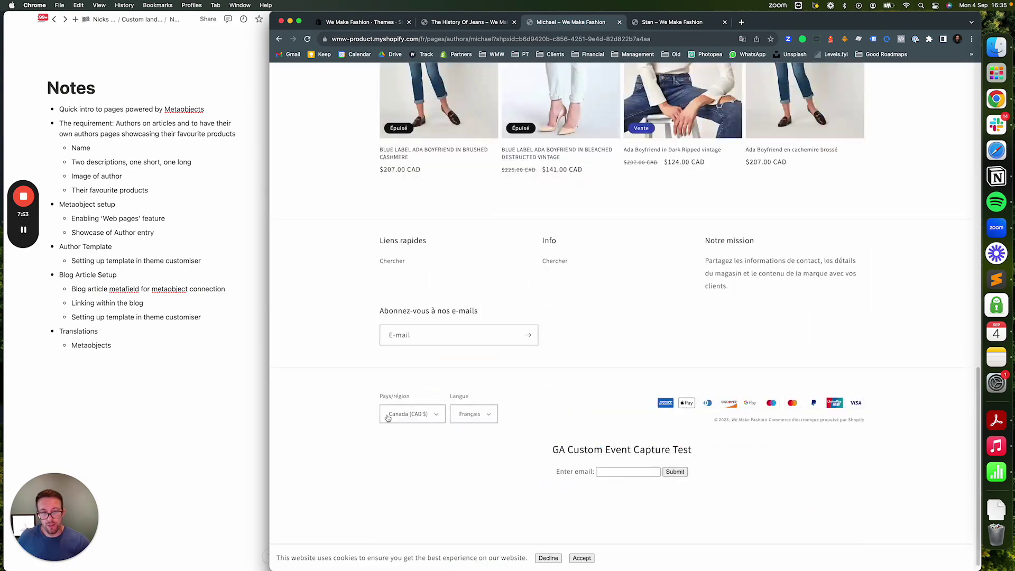
pyautogui.scroll(15, 529, 391)
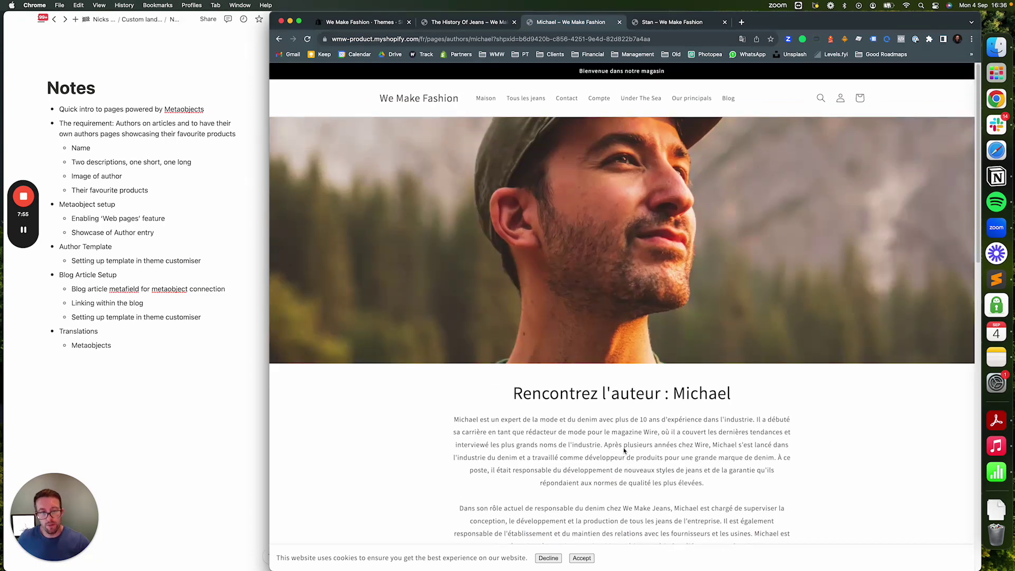
pyautogui.click(389, 23)
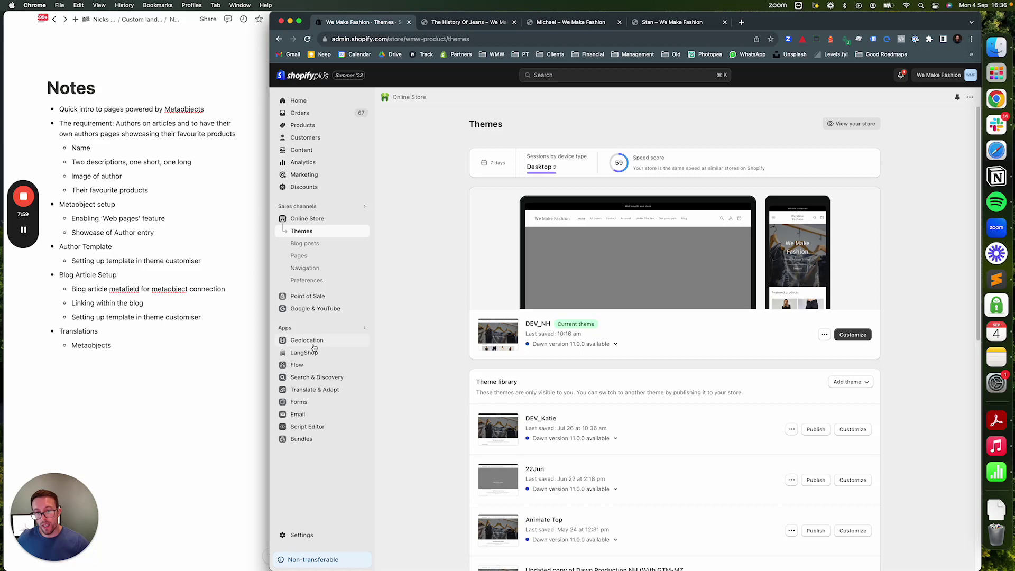
# In Translate & Adapt's Metaobjects, select the Michael author entry to edit its French translation.
pyautogui.click(324, 390)
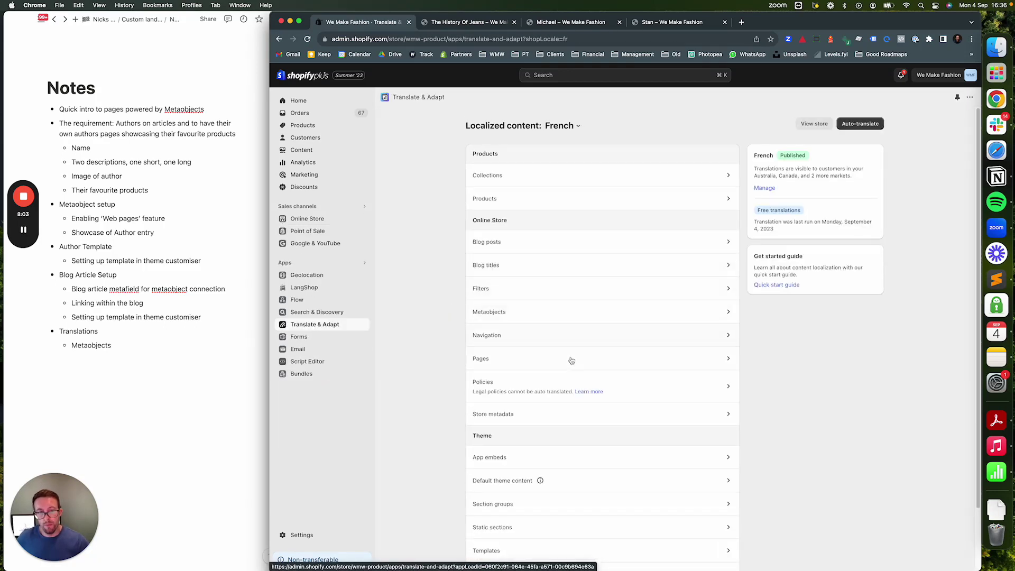
pyautogui.click(557, 313)
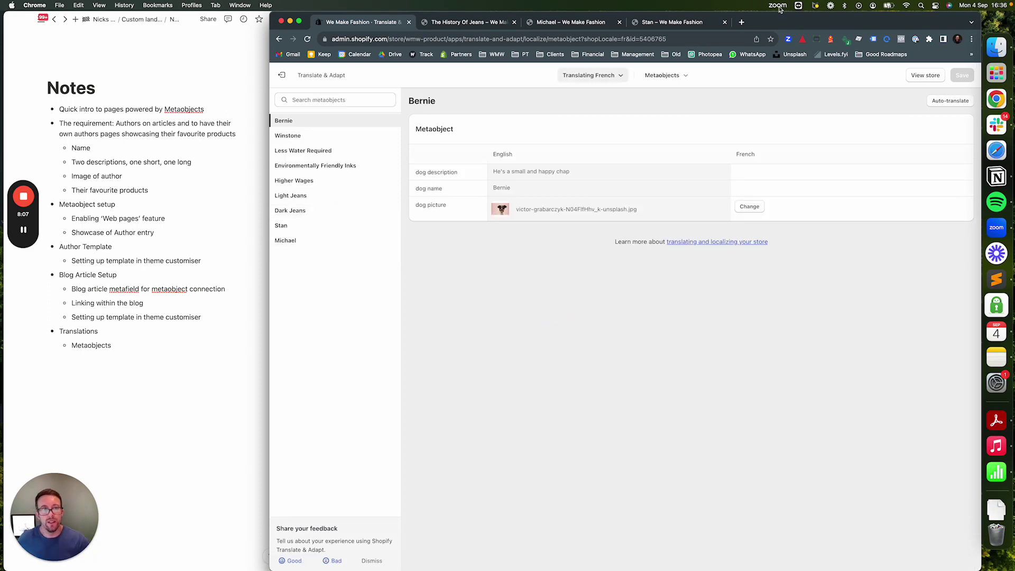
pyautogui.click(551, 24)
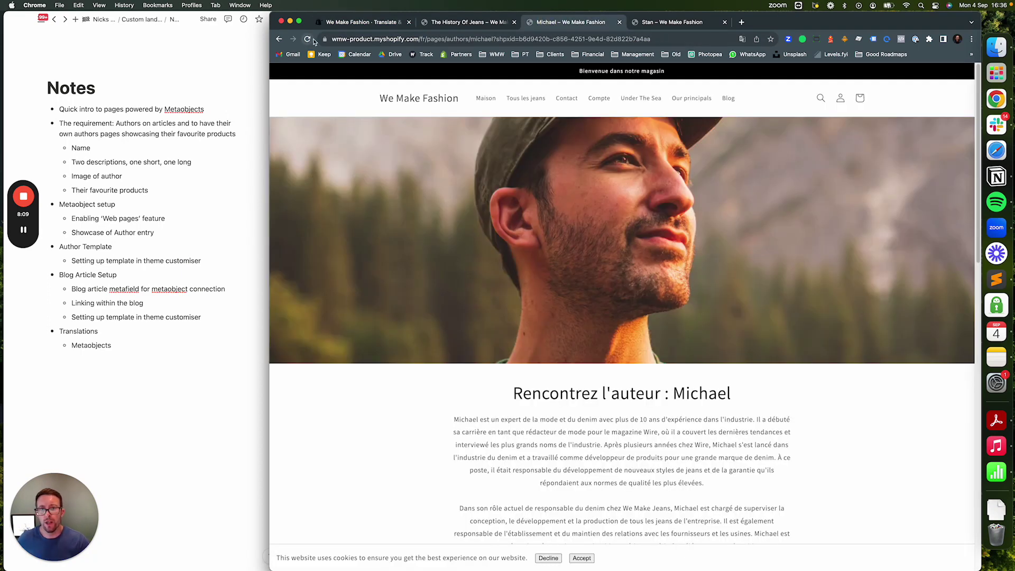
pyautogui.click(361, 24)
pyautogui.click(305, 242)
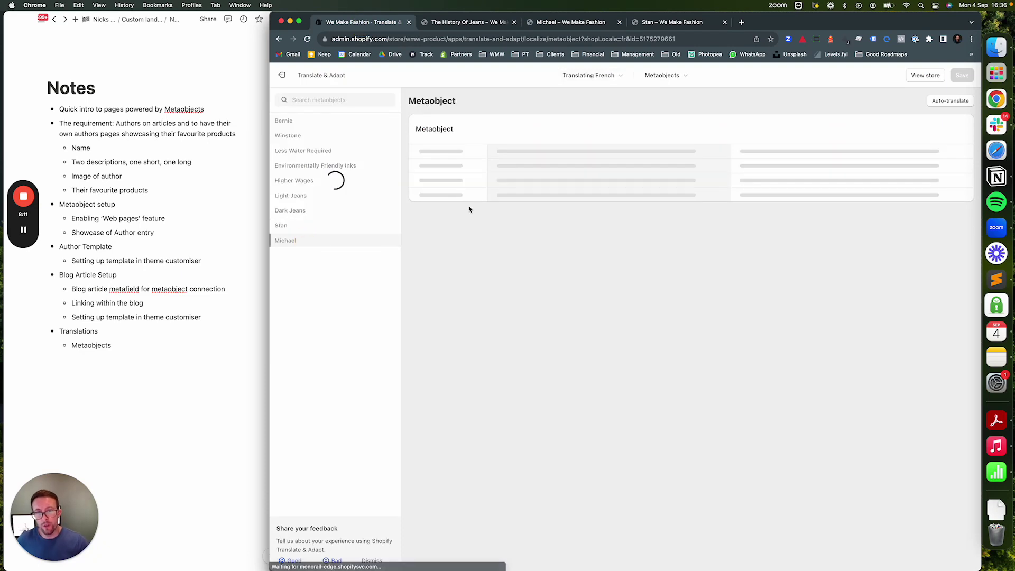